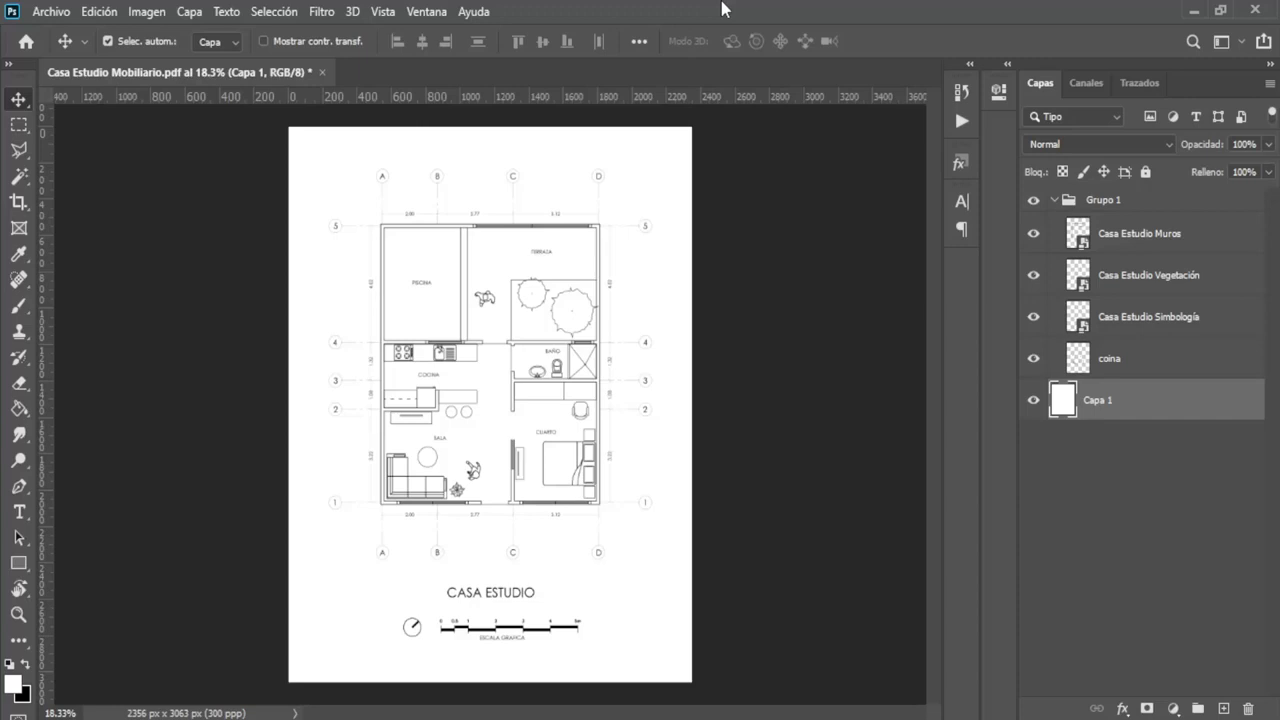
Hide the Casa Estudio Vegetación, Casa Estudio Simbología and coina layers, keeping Casa Estudio Muros and Capa 1 shown.
{"action": "left_click", "coordinate": [1033, 234]}
{"action": "left_click", "coordinate": [1033, 275]}
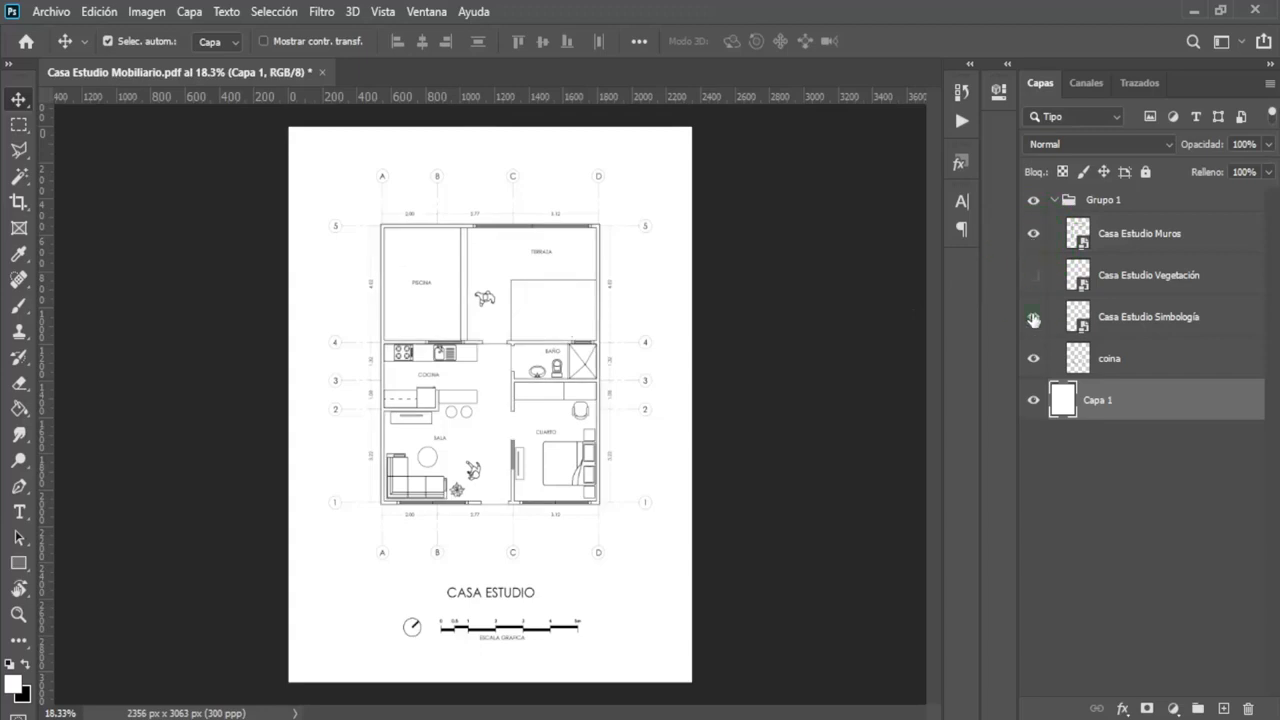
{"action": "left_click", "coordinate": [1033, 317]}
{"action": "left_click", "coordinate": [1034, 358]}
{"action": "scroll", "coordinate": [537, 391], "scroll_direction": "up", "scroll_amount": 2}
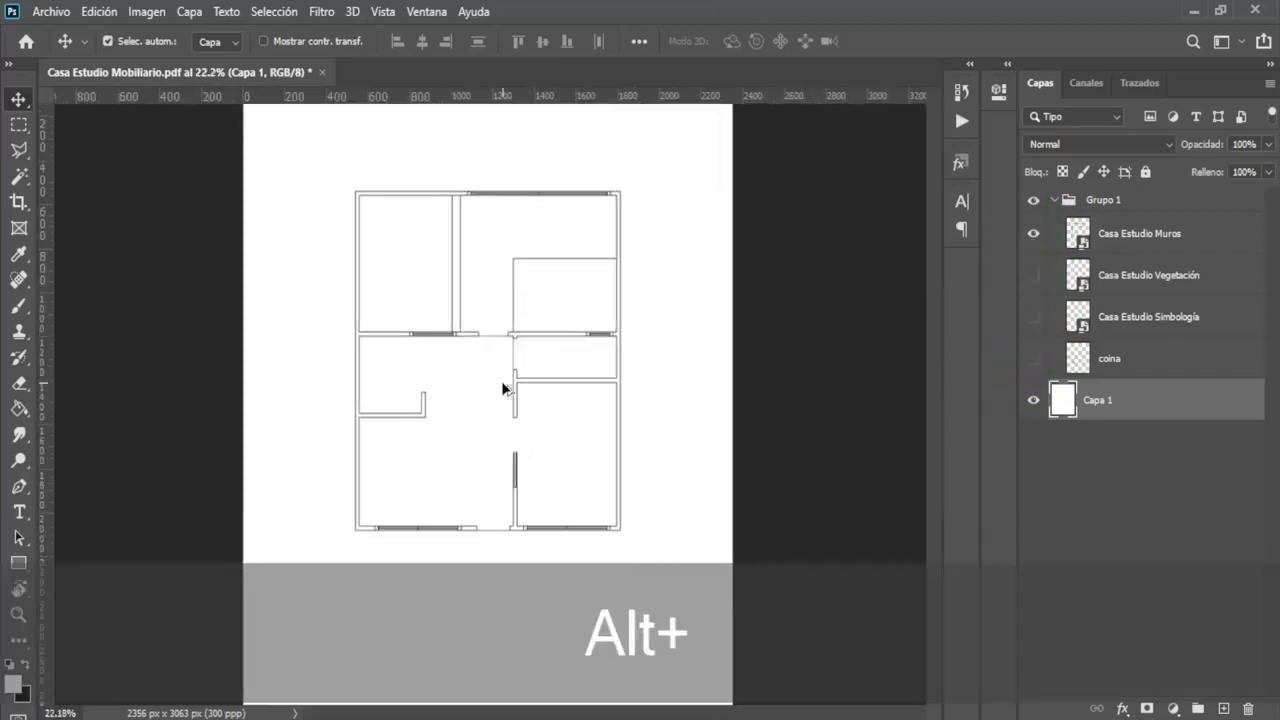
{"action": "scroll", "coordinate": [475, 402], "scroll_direction": "up", "scroll_amount": 1}
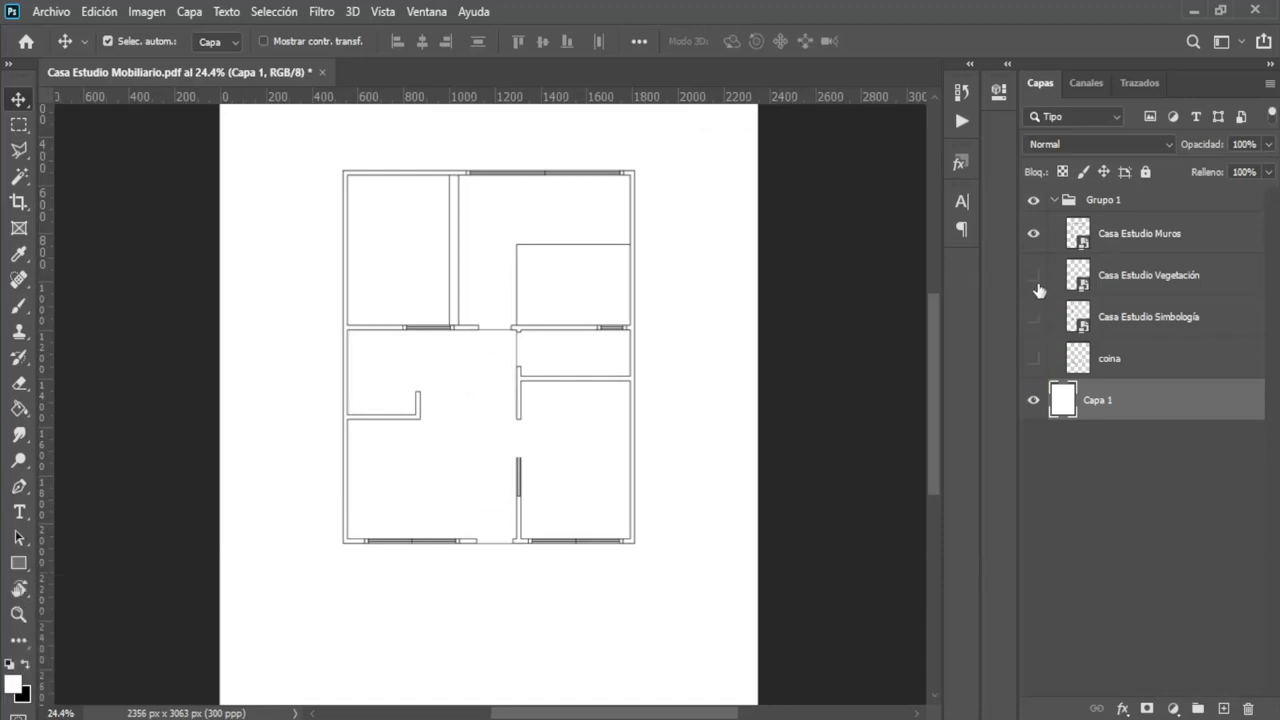
{"action": "left_click", "coordinate": [1034, 366]}
{"action": "left_click", "coordinate": [1034, 366]}
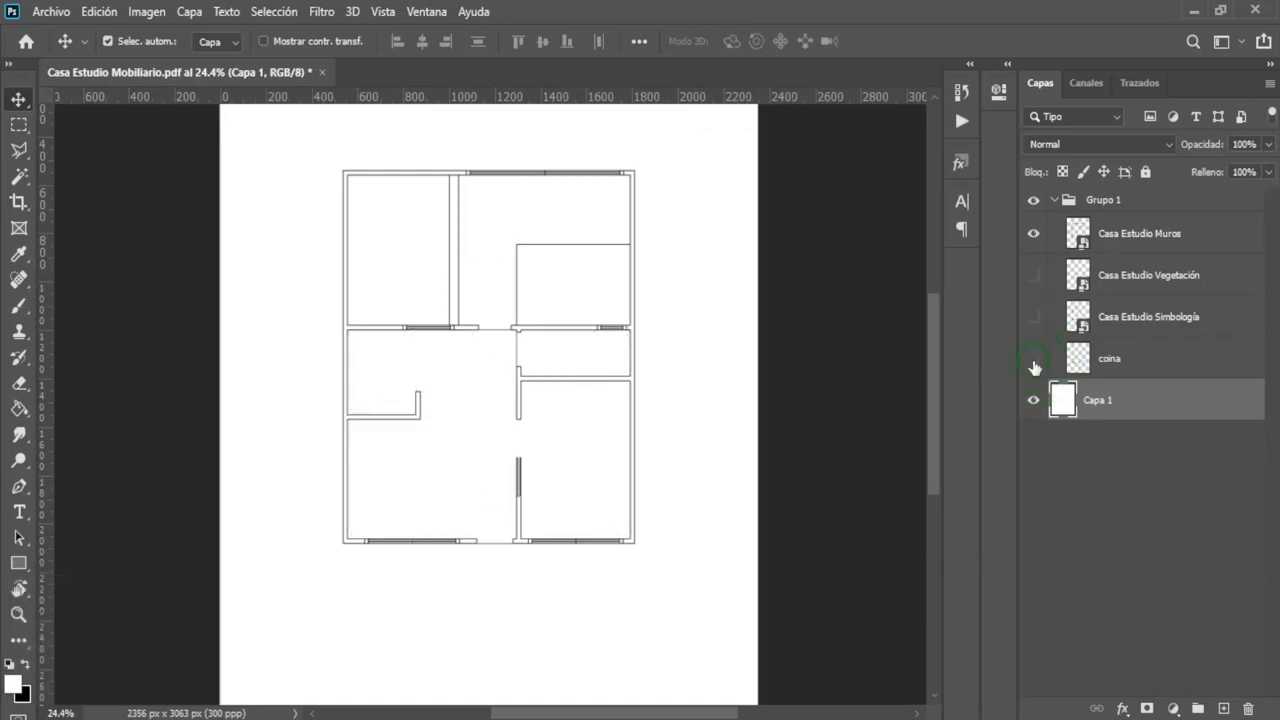
Rasterize the Casa Estudio Muros, Casa Estudio Vegetación and Casa Estudio Simbología layers.
{"action": "scroll", "coordinate": [477, 342], "scroll_direction": "down", "scroll_amount": 2}
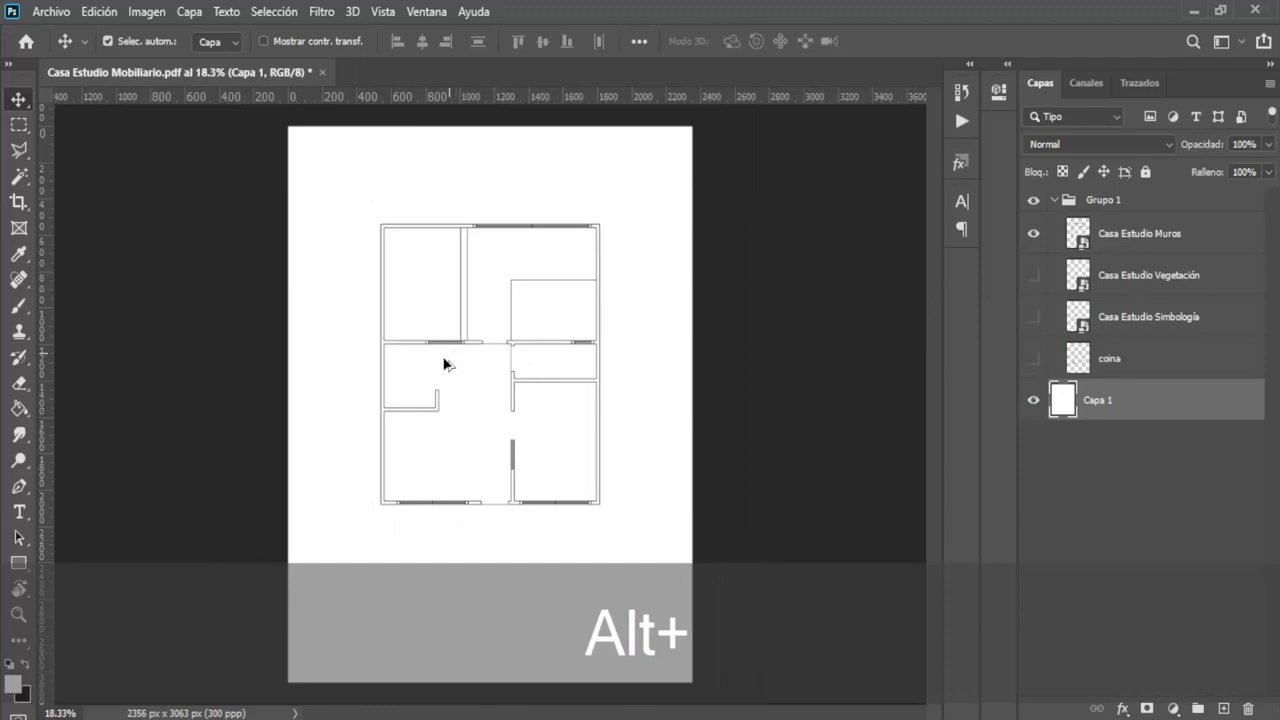
{"action": "scroll", "coordinate": [478, 352], "scroll_direction": "up", "scroll_amount": 2}
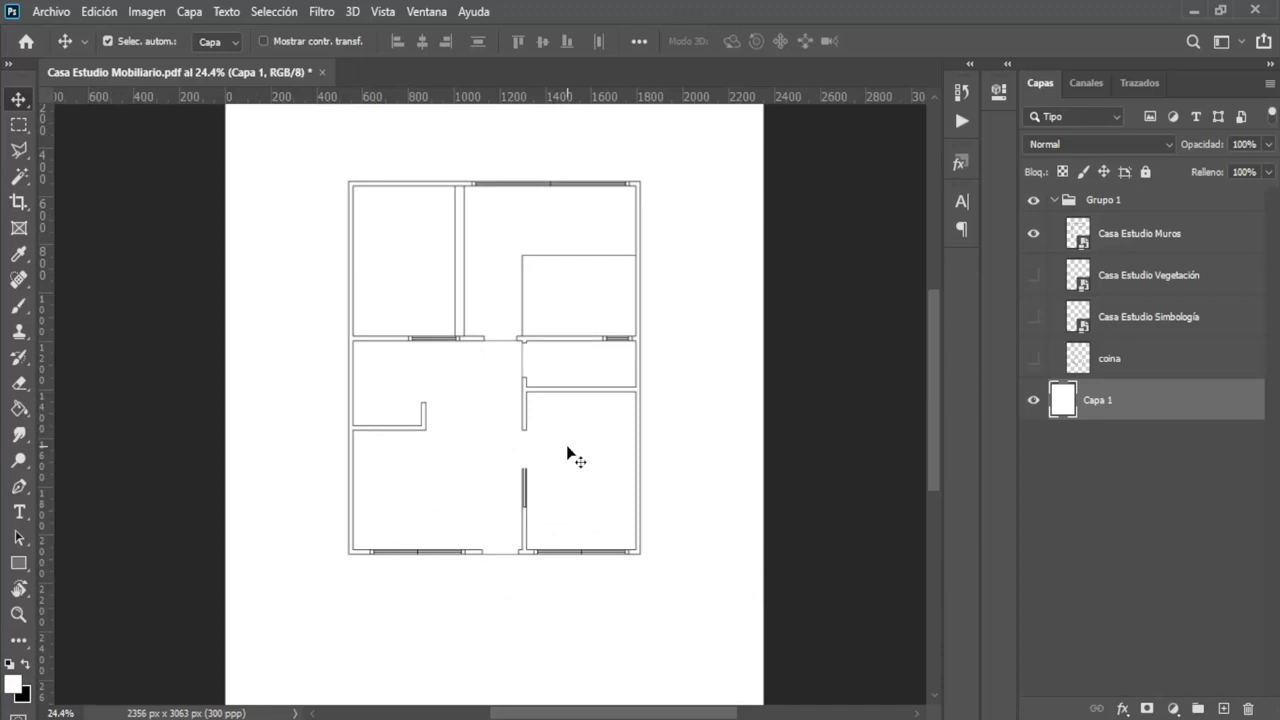
{"action": "scroll", "coordinate": [526, 385], "scroll_direction": "up", "scroll_amount": 2}
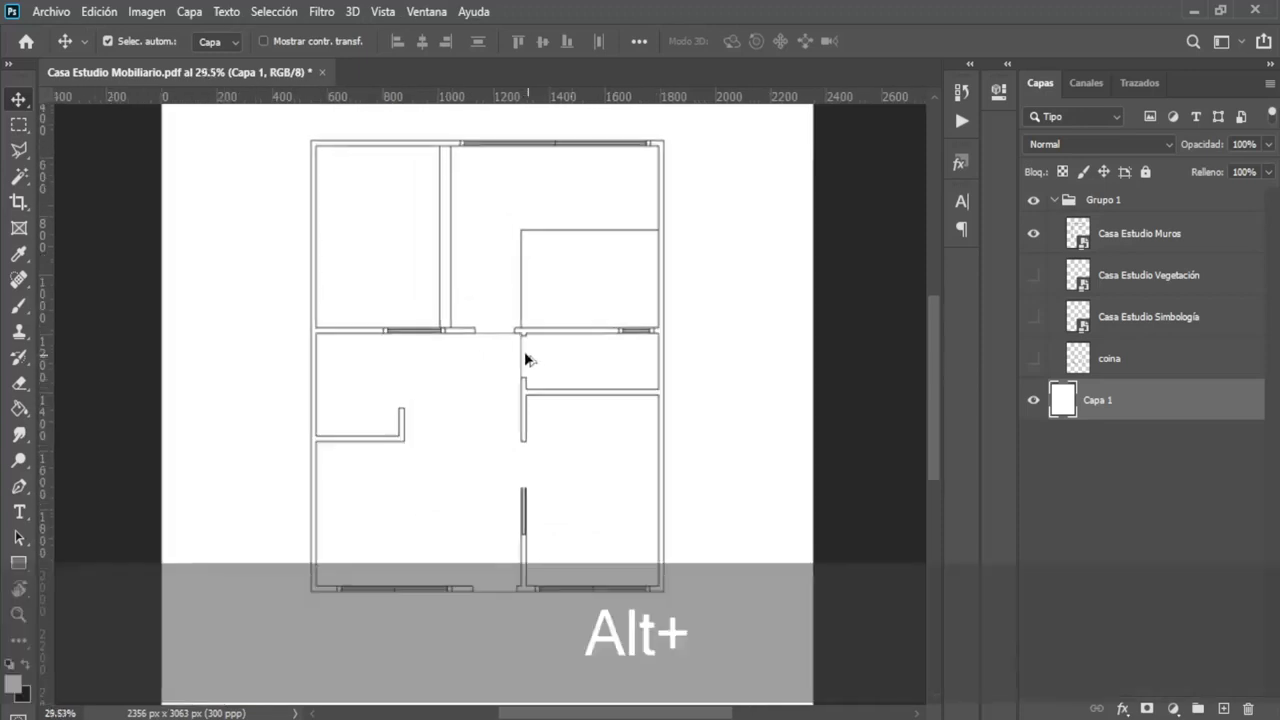
{"action": "left_click", "coordinate": [1140, 238]}
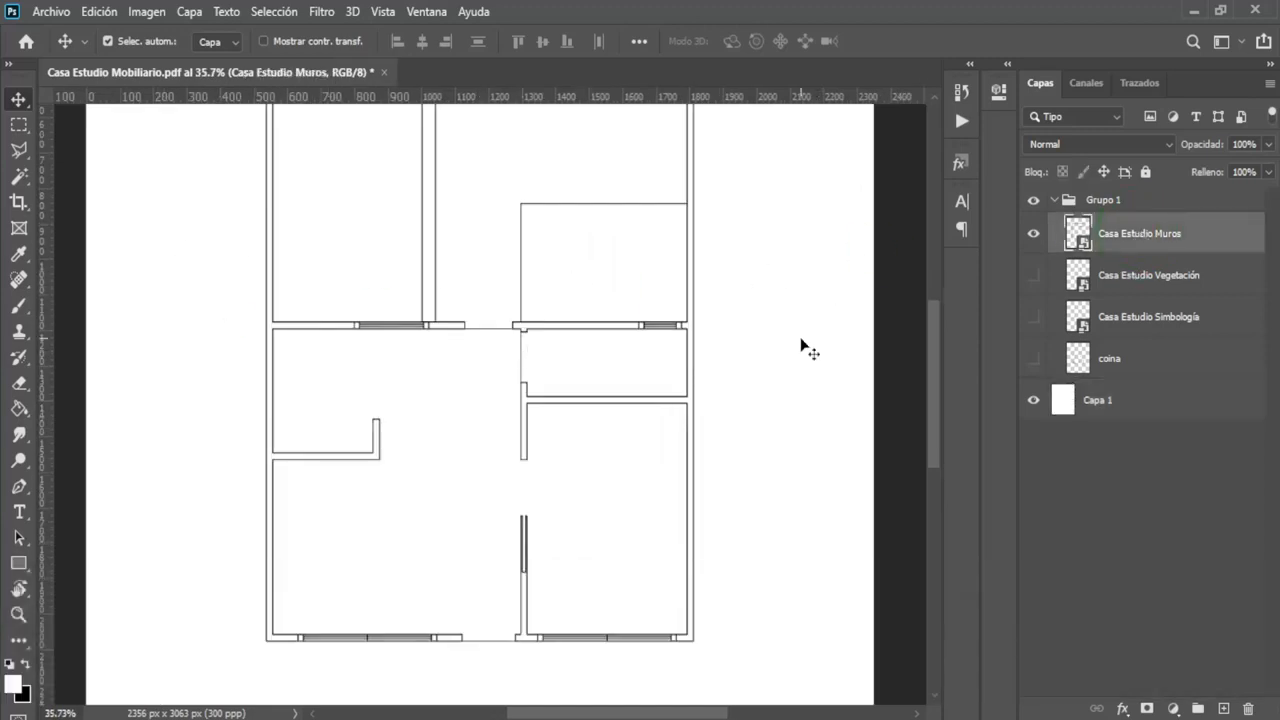
{"action": "right_click", "coordinate": [1184, 245]}
{"action": "left_click", "coordinate": [993, 370]}
{"action": "right_click", "coordinate": [1105, 279]}
{"action": "left_click", "coordinate": [968, 370]}
{"action": "right_click", "coordinate": [1115, 326]}
{"action": "left_click", "coordinate": [873, 366]}
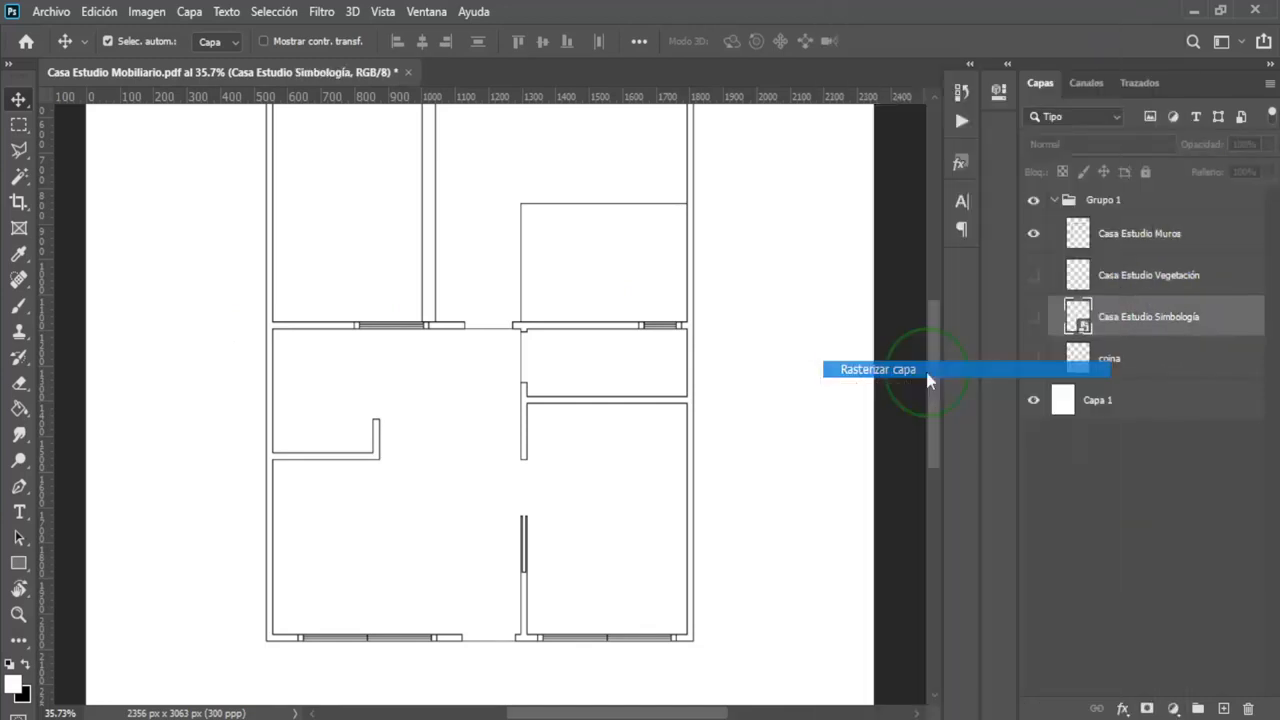
Erase the thin vertical line across the bathroom doorway on the Casa Estudio Muros layer.
{"action": "left_click", "coordinate": [1117, 243]}
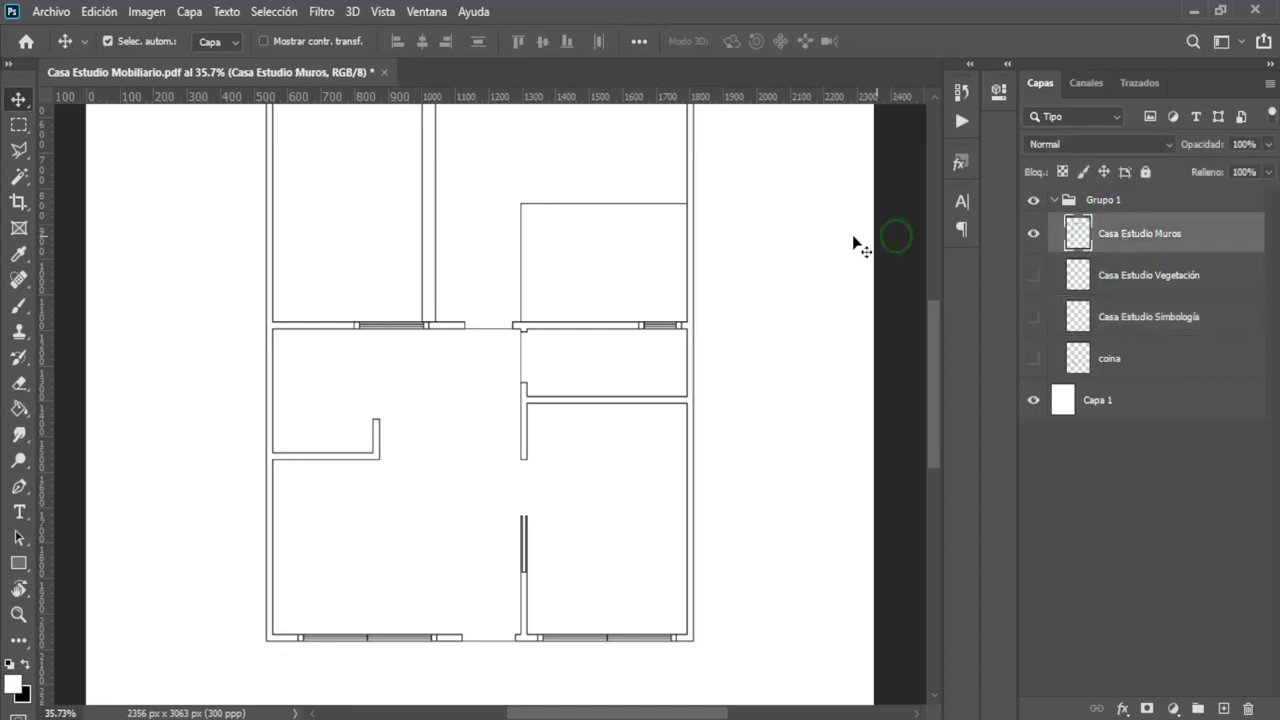
{"action": "left_click", "coordinate": [21, 386]}
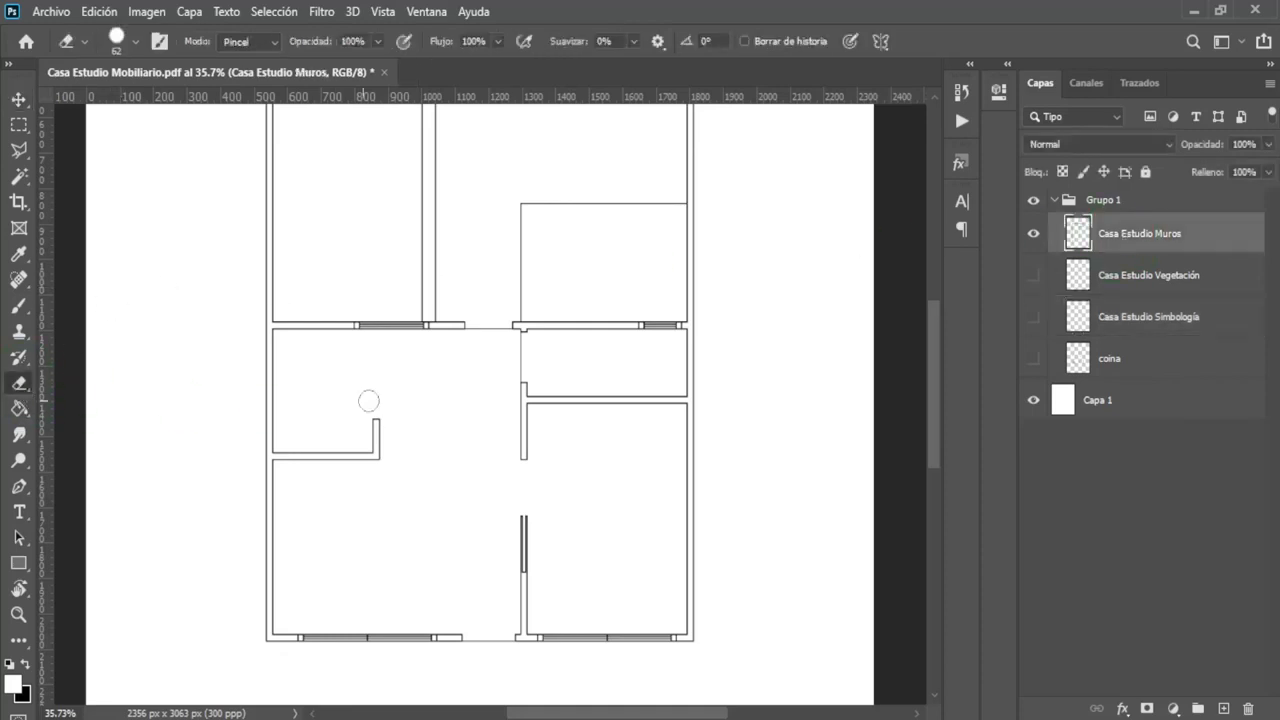
{"action": "scroll", "coordinate": [525, 355], "scroll_direction": "up", "scroll_amount": 4}
{"action": "scroll", "coordinate": [531, 364], "scroll_direction": "up", "scroll_amount": 4}
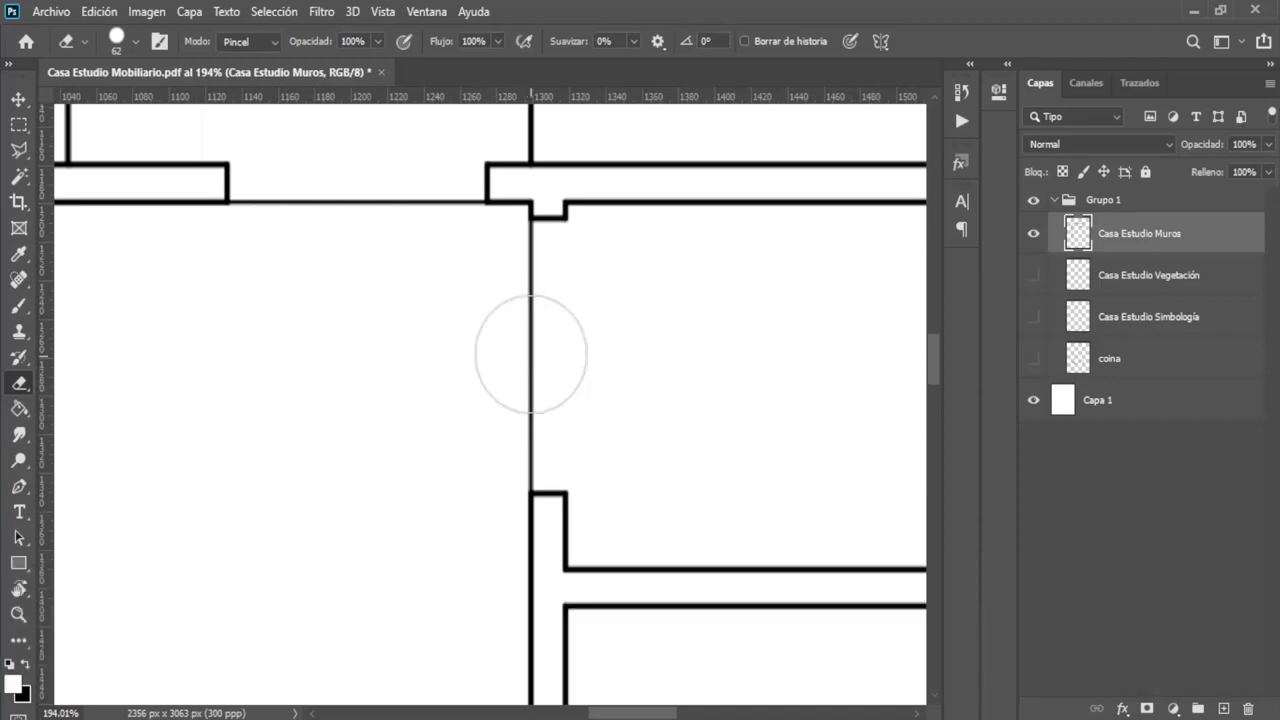
{"action": "left_click", "coordinate": [527, 286]}
{"action": "left_click_drag", "start_coordinate": [527, 286], "coordinate": [529, 433]}
{"action": "mouse_move", "coordinate": [505, 331]}
{"action": "left_mouse_down"}
{"action": "mouse_move", "coordinate": [521, 281]}
{"action": "mouse_move", "coordinate": [500, 286]}
{"action": "left_mouse_up"}
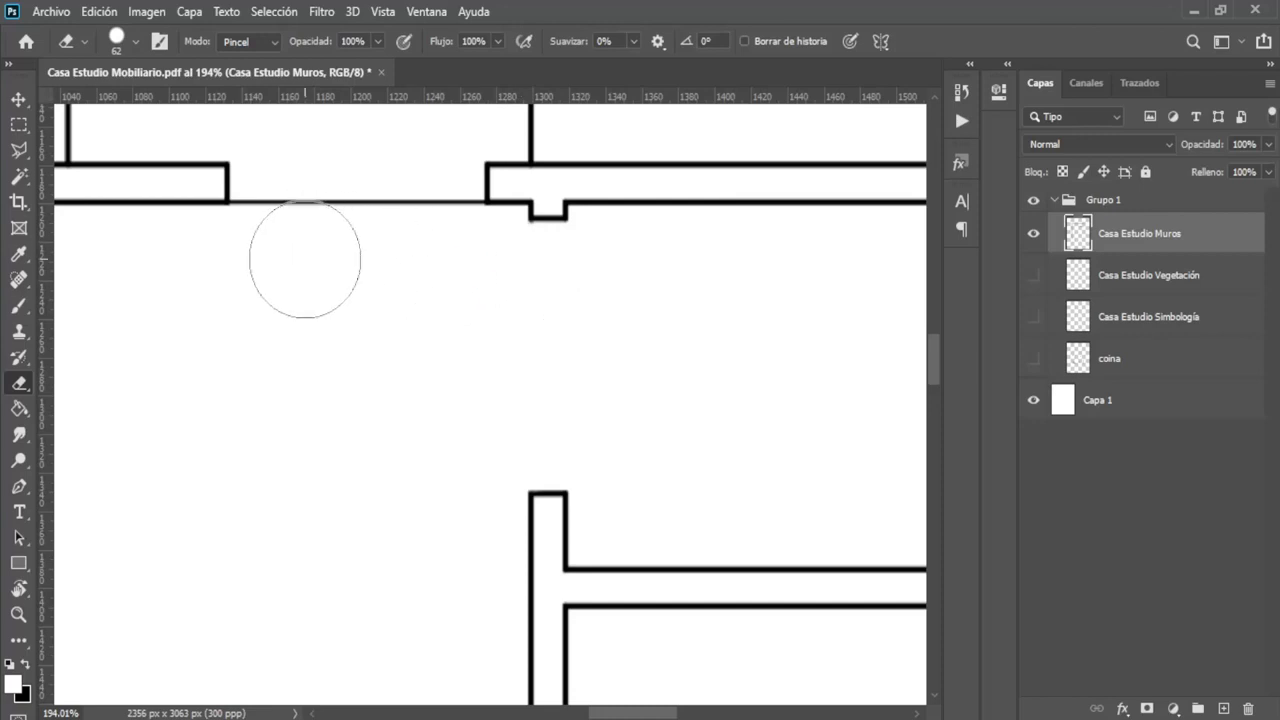
Undo the erasing of the bathroom doorway line.
{"action": "scroll", "coordinate": [382, 340], "scroll_direction": "down", "scroll_amount": 5}
{"action": "scroll", "coordinate": [316, 376], "scroll_direction": "up", "scroll_amount": 2}
{"action": "key", "text": "ctrl+alt+z"}
{"action": "key", "text": "ctrl+z"}
{"action": "key", "text": "ctrl+z"}
{"action": "scroll", "coordinate": [415, 360], "scroll_direction": "down", "scroll_amount": 4}
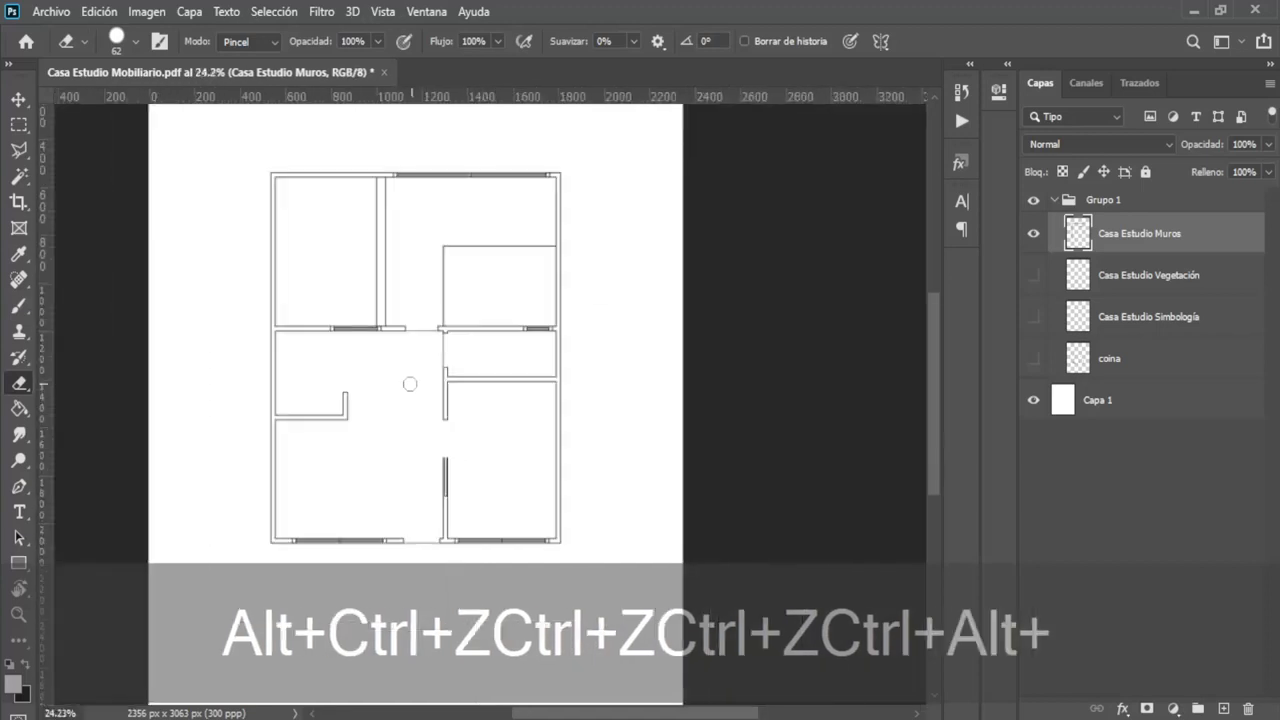
{"action": "scroll", "coordinate": [371, 391], "scroll_direction": "down", "scroll_amount": 2}
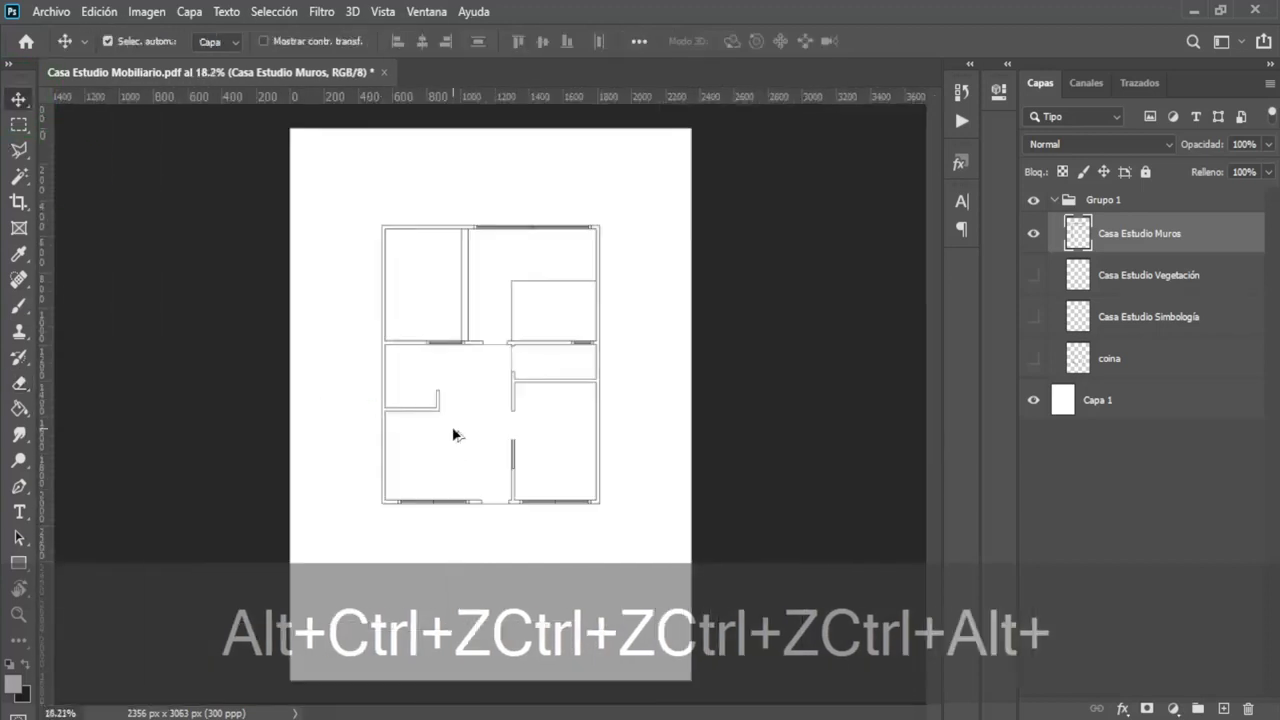
Place the Paleta de Colores image from the curso planos folder on the blank area beside the floor plan's right wall.
{"action": "scroll", "coordinate": [454, 434], "scroll_direction": "up", "scroll_amount": 1}
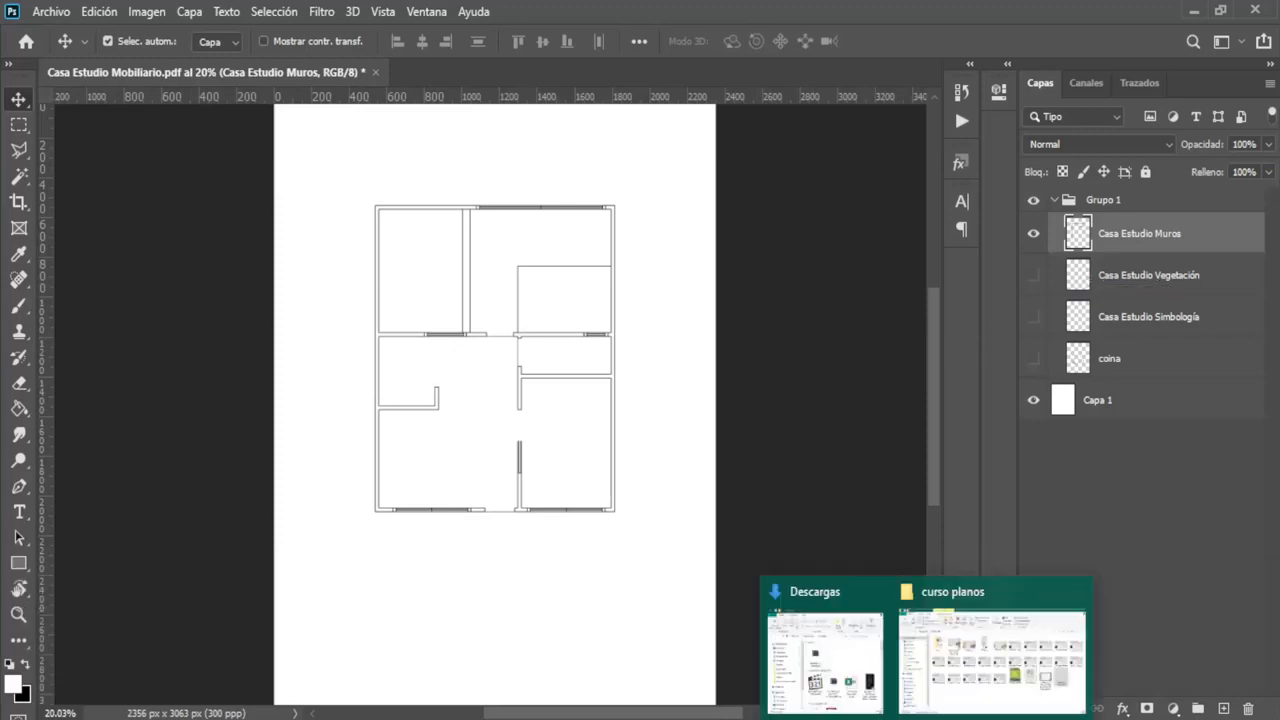
{"action": "left_click", "coordinate": [960, 688]}
{"action": "left_click_drag", "start_coordinate": [1120, 484], "coordinate": [326, 416]}
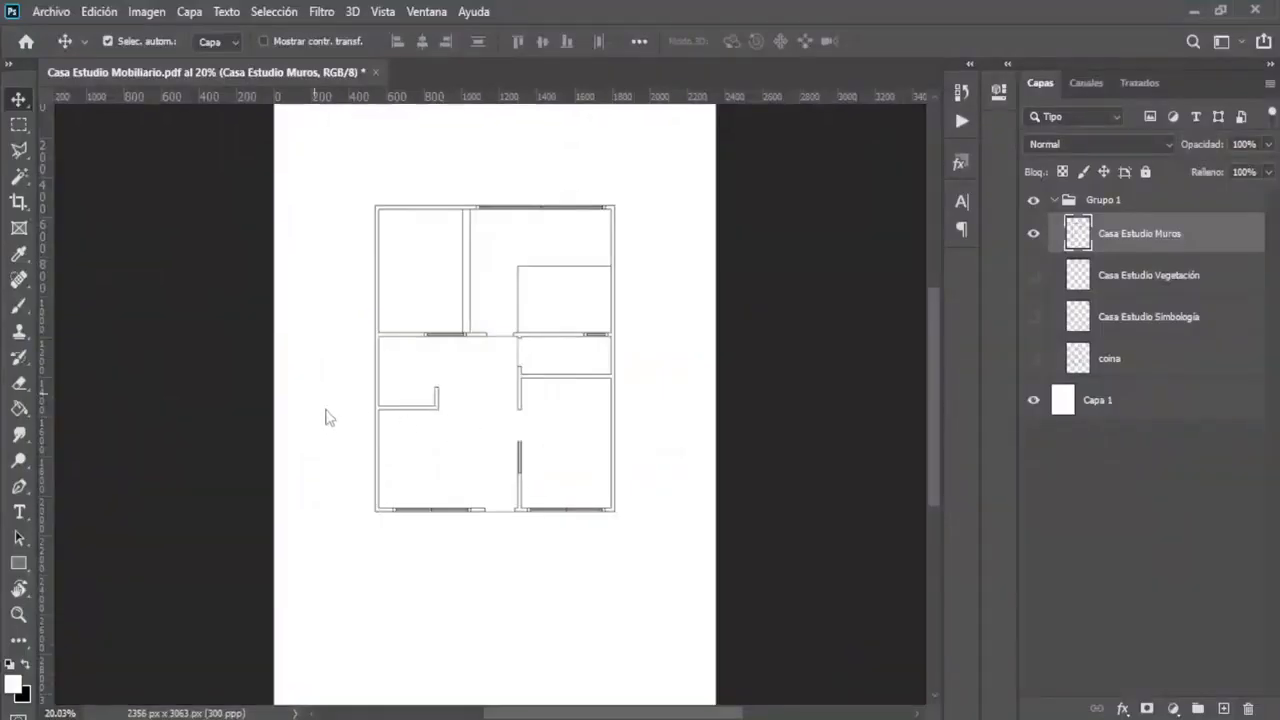
{"action": "left_click_drag", "start_coordinate": [496, 398], "coordinate": [672, 384]}
{"action": "key", "text": "Return"}
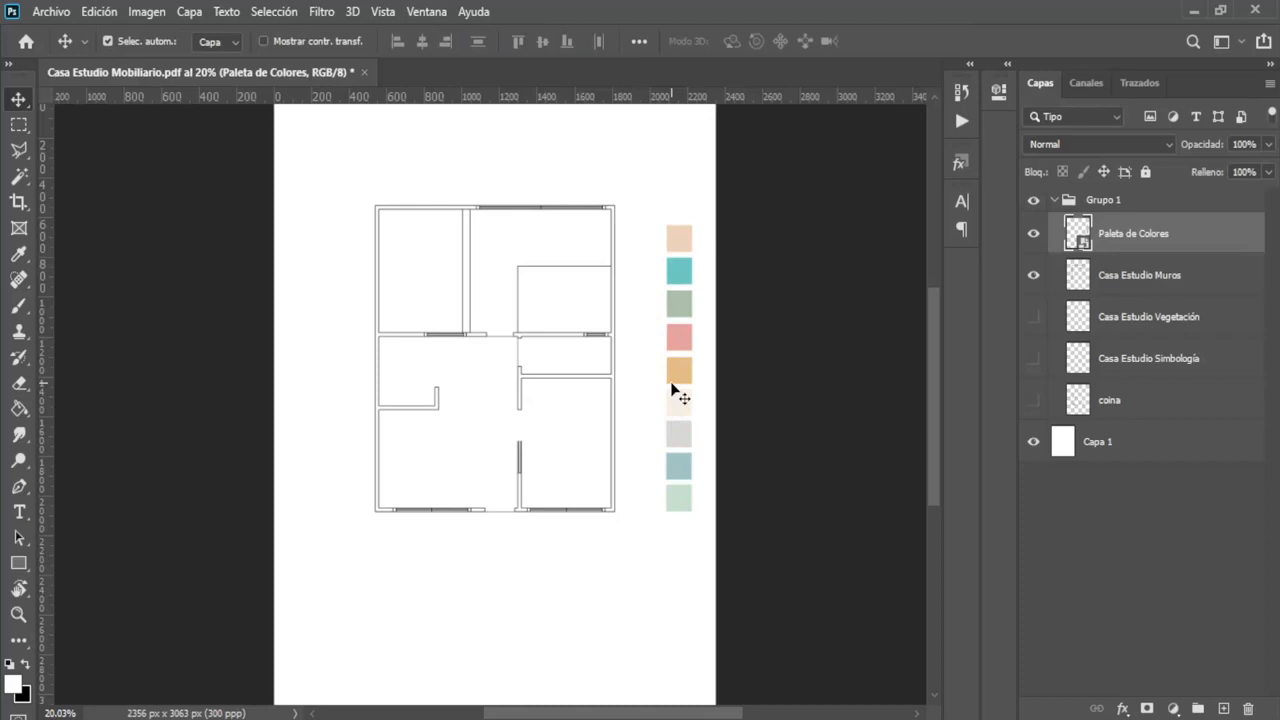
{"action": "left_click_drag", "start_coordinate": [686, 386], "coordinate": [695, 386]}
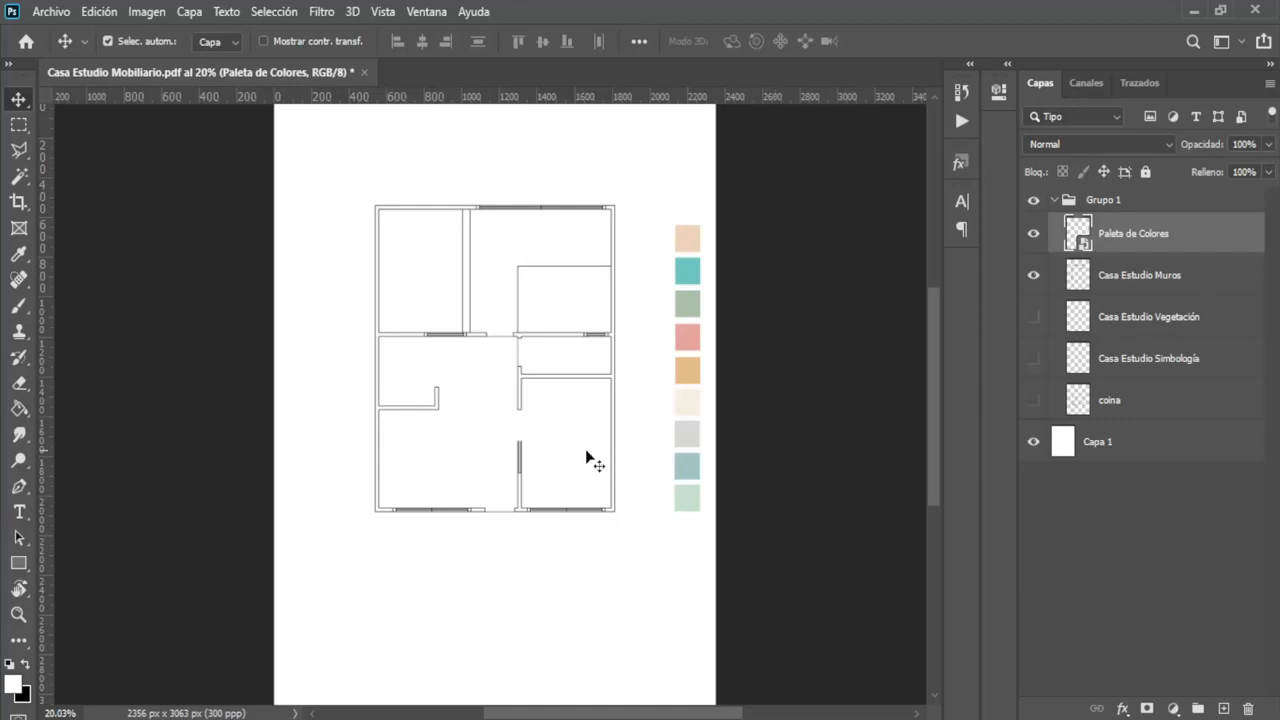
Rasterize the Paleta de Colores layer and check what it and Casa Estudio Muros contain by toggling their visibility.
{"action": "scroll", "coordinate": [556, 404], "scroll_direction": "up", "scroll_amount": 1}
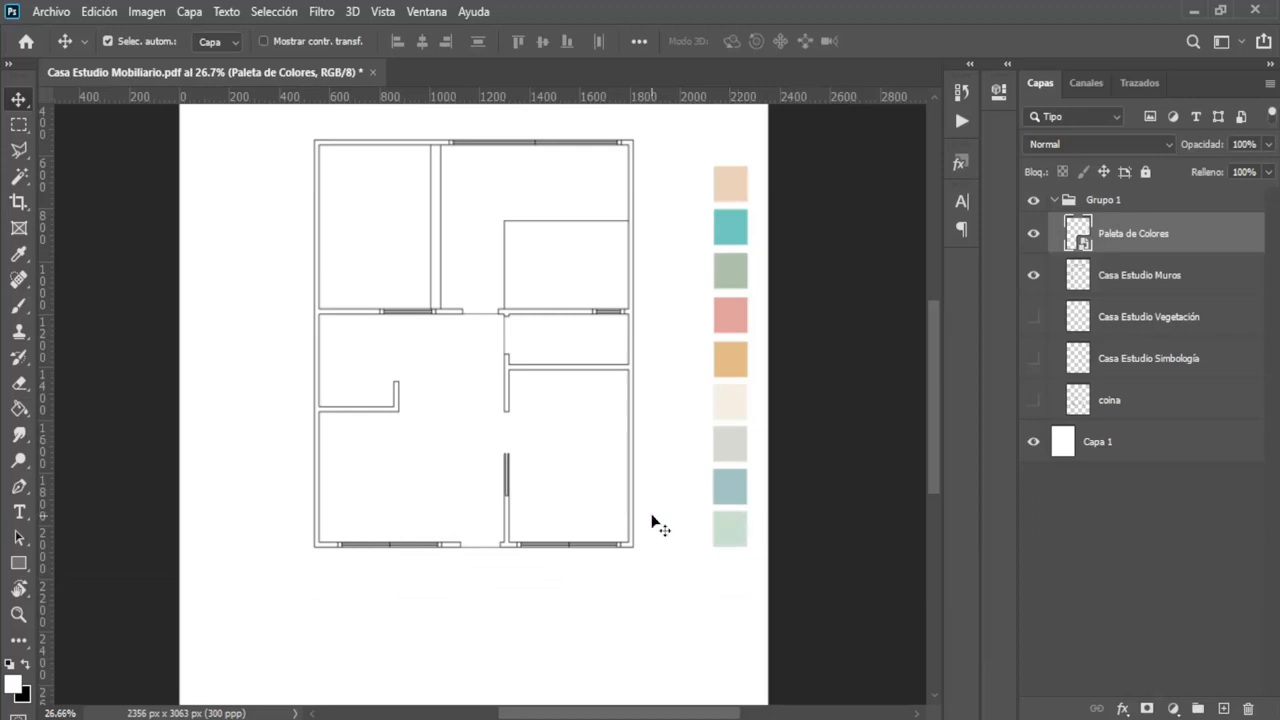
{"action": "right_click", "coordinate": [1133, 238]}
{"action": "left_click", "coordinate": [955, 370]}
{"action": "left_click", "coordinate": [1031, 236]}
{"action": "left_click", "coordinate": [1031, 236]}
{"action": "left_click", "coordinate": [1034, 276]}
{"action": "left_click", "coordinate": [1034, 276]}
On Casa Estudio Muros, select a rectangle around the whole plan and subtract the room interiors and the outside area with the Magic Wand.
{"action": "left_click", "coordinate": [1145, 280]}
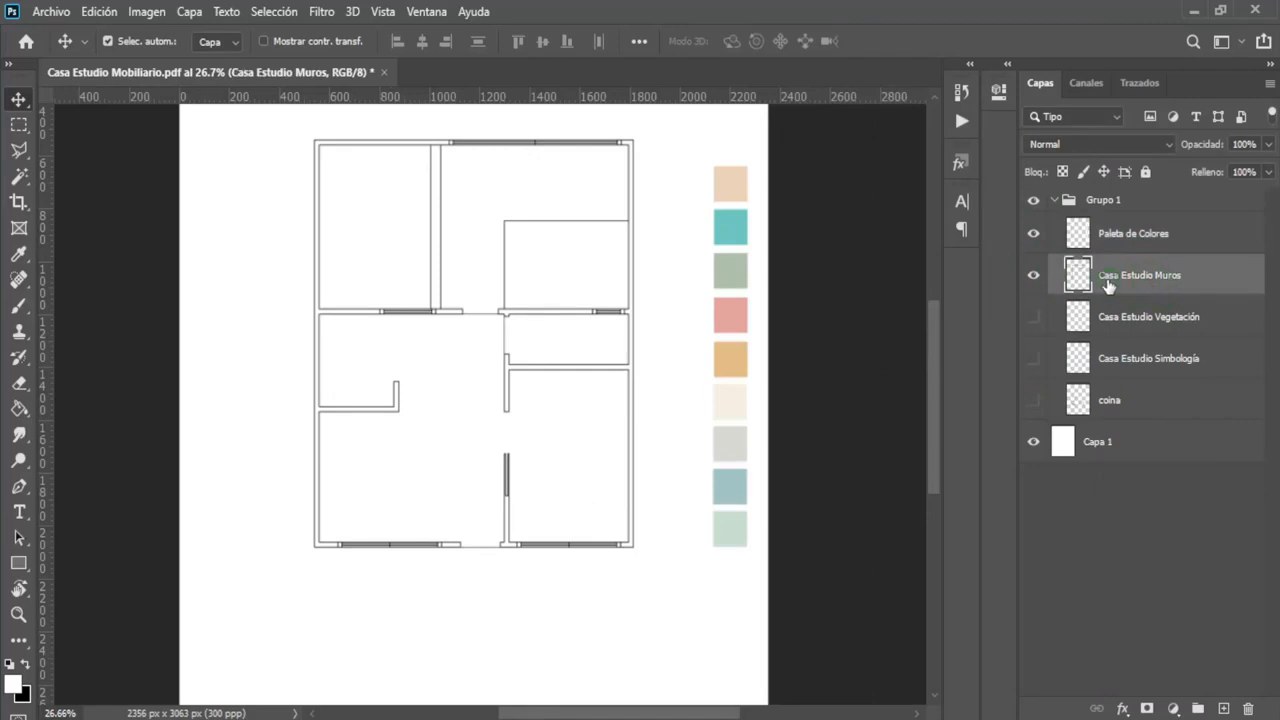
{"action": "left_click", "coordinate": [18, 124]}
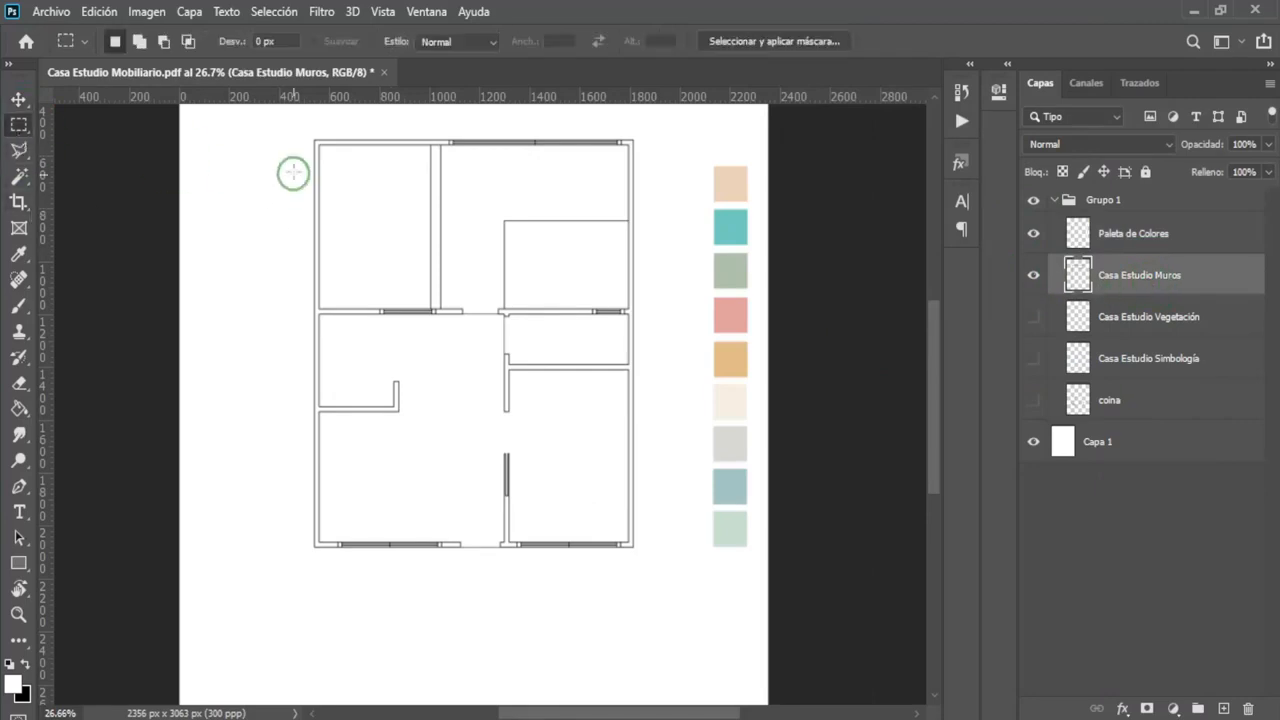
{"action": "left_click_drag", "start_coordinate": [289, 126], "coordinate": [665, 603]}
{"action": "left_click", "coordinate": [18, 176]}
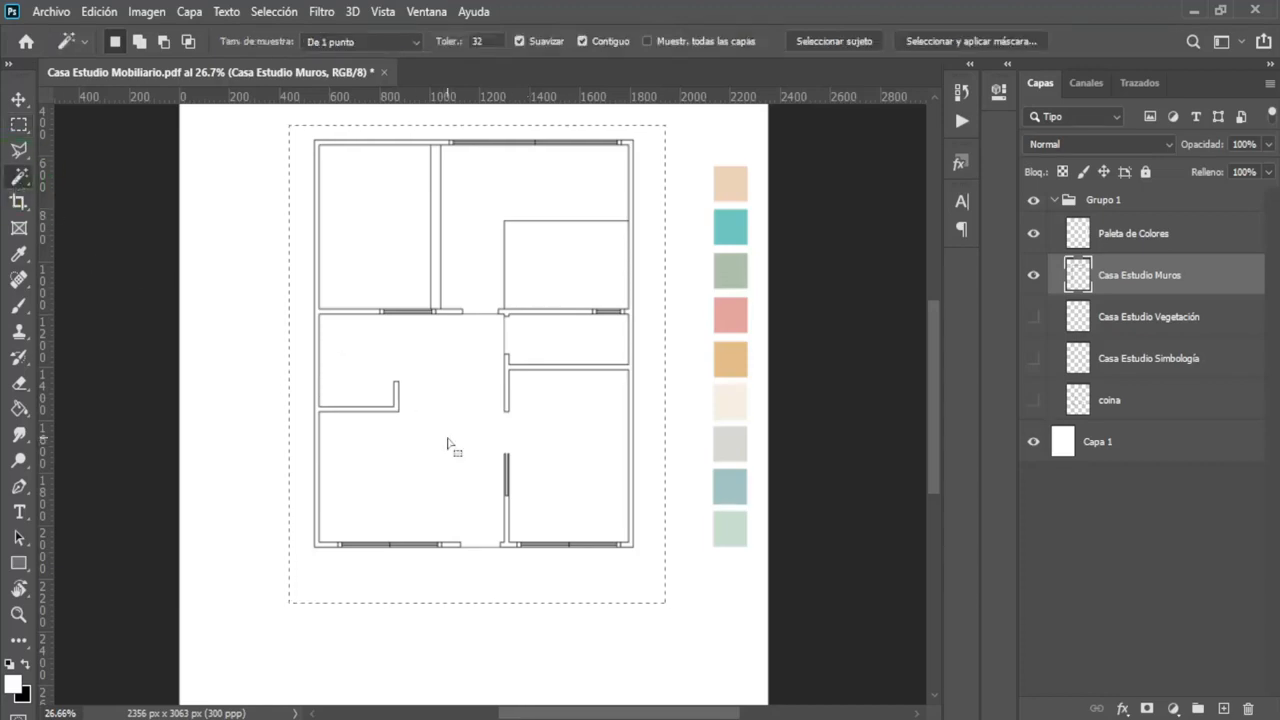
{"action": "key", "text": "alt"}
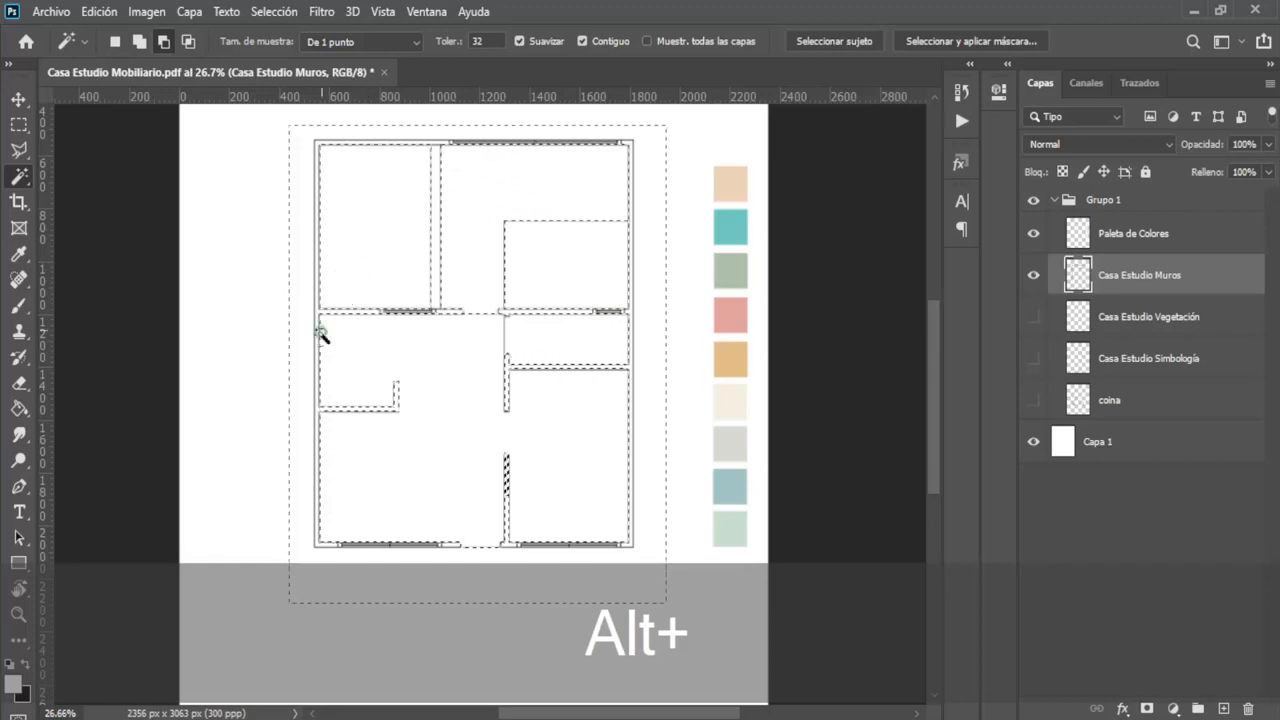
{"action": "left_click", "coordinate": [298, 360], "text": "alt"}
{"action": "left_click", "coordinate": [585, 292], "text": "alt"}
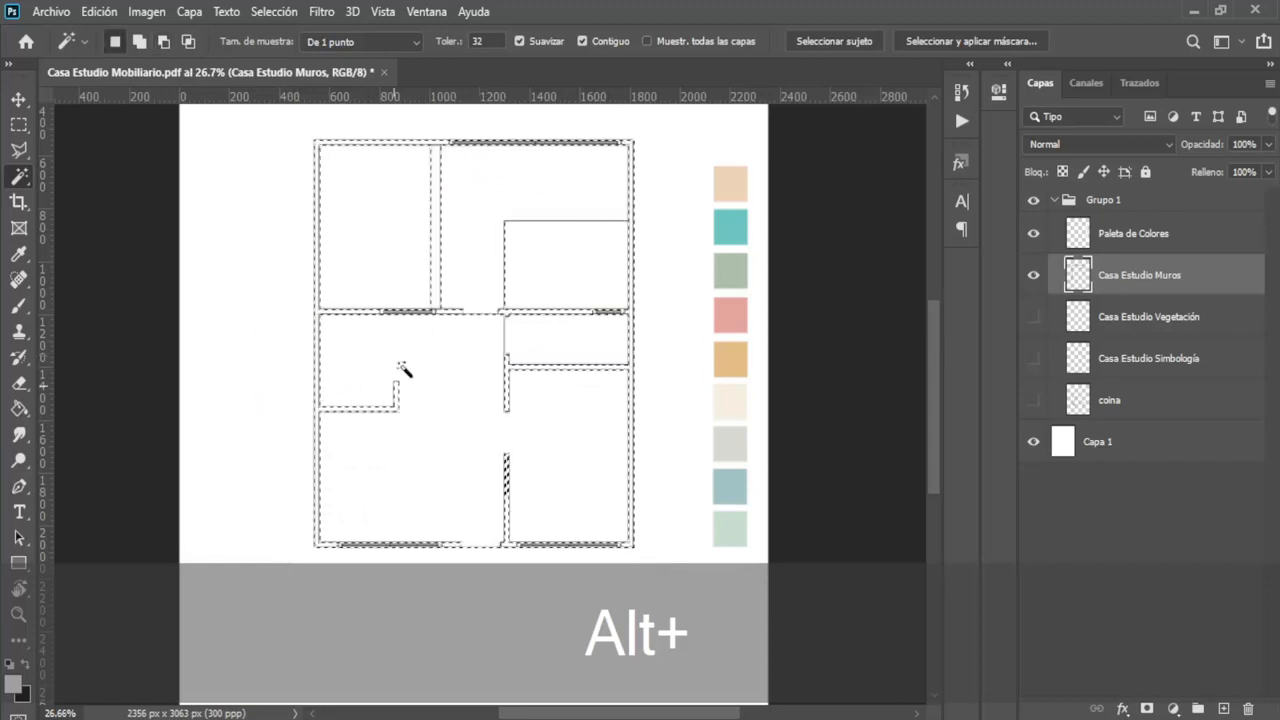
Subtract the thin black outlines and the narrow strip beside the pool from the wall selection.
{"action": "scroll", "coordinate": [471, 194], "scroll_direction": "up", "scroll_amount": 6}
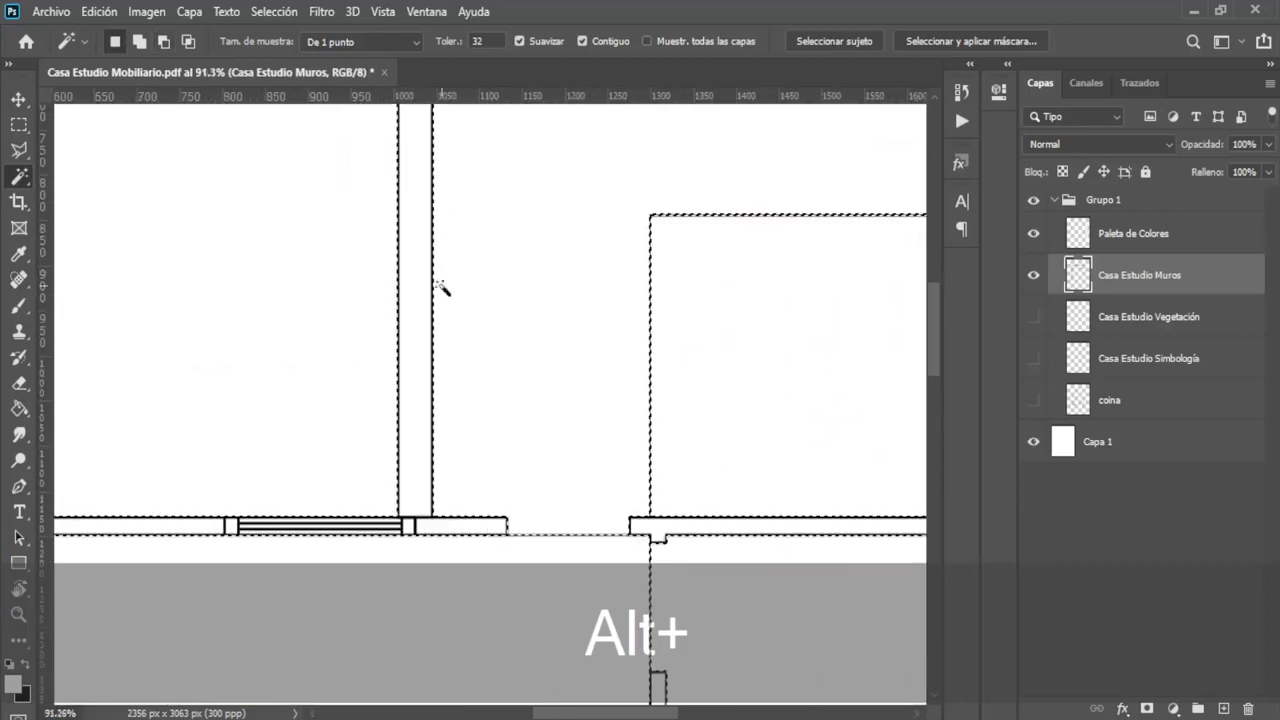
{"action": "left_click", "coordinate": [434, 286], "text": "alt"}
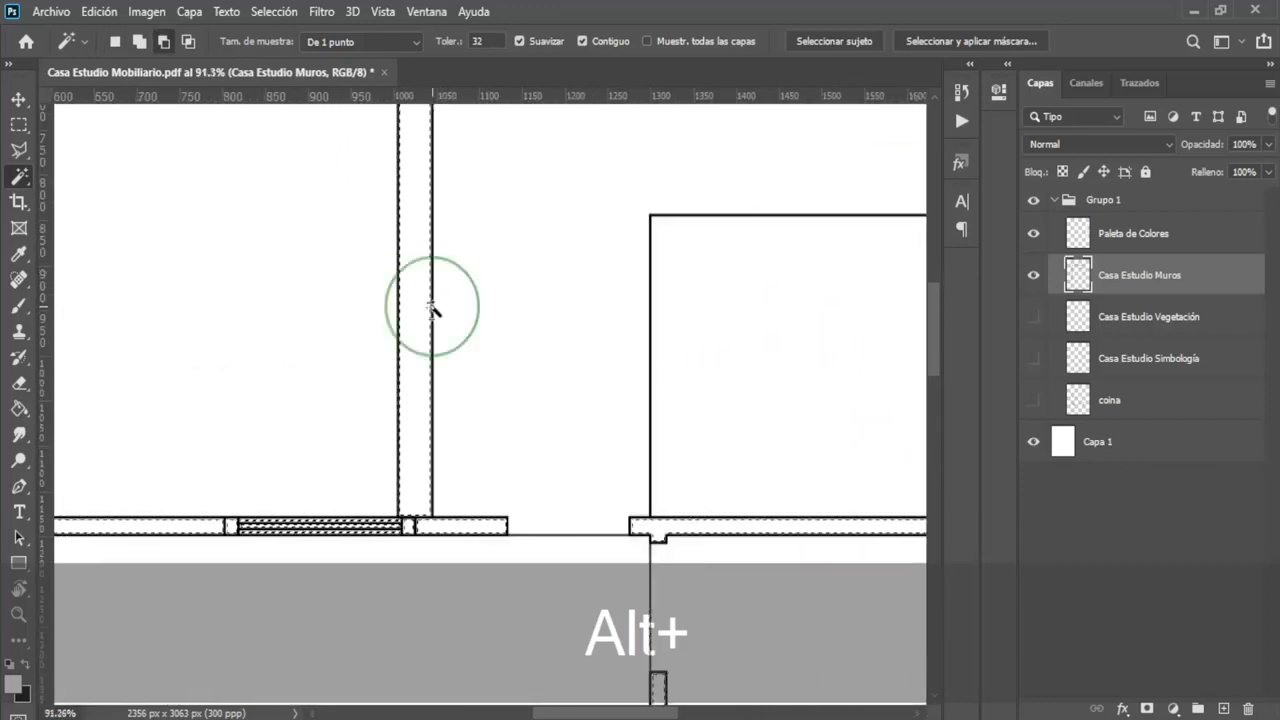
{"action": "left_click", "coordinate": [414, 342], "text": "alt"}
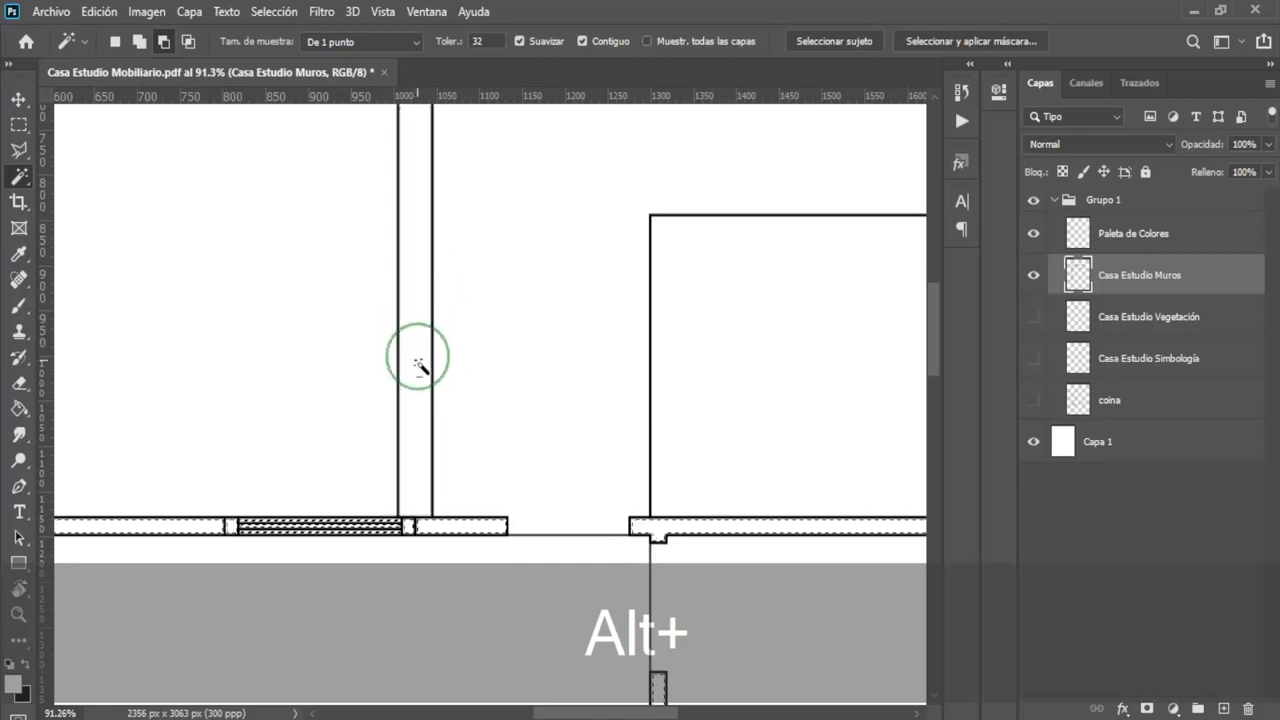
{"action": "scroll", "coordinate": [491, 374], "scroll_direction": "down", "scroll_amount": 5}
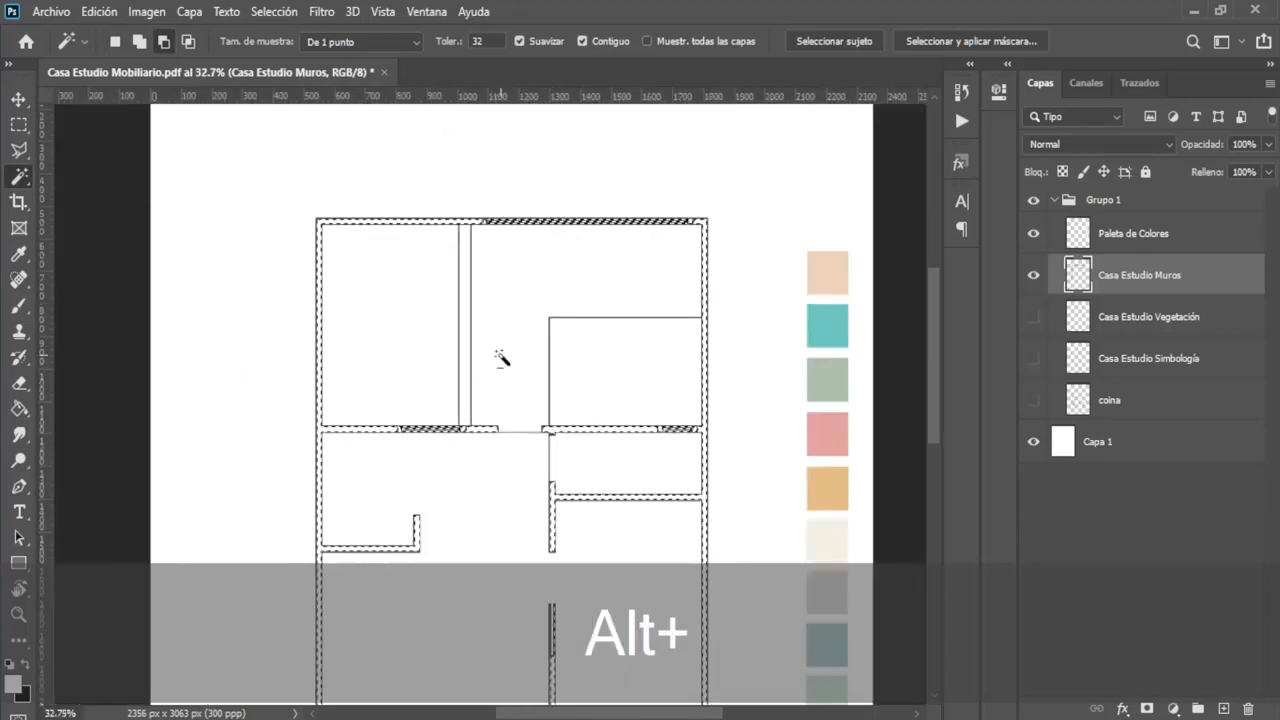
{"action": "scroll", "coordinate": [520, 380], "scroll_direction": "down", "scroll_amount": 1}
{"action": "scroll", "coordinate": [560, 443], "scroll_direction": "up", "scroll_amount": 3}
{"action": "scroll", "coordinate": [540, 410], "scroll_direction": "down", "scroll_amount": 4}
{"action": "scroll", "coordinate": [525, 405], "scroll_direction": "down", "scroll_amount": 2}
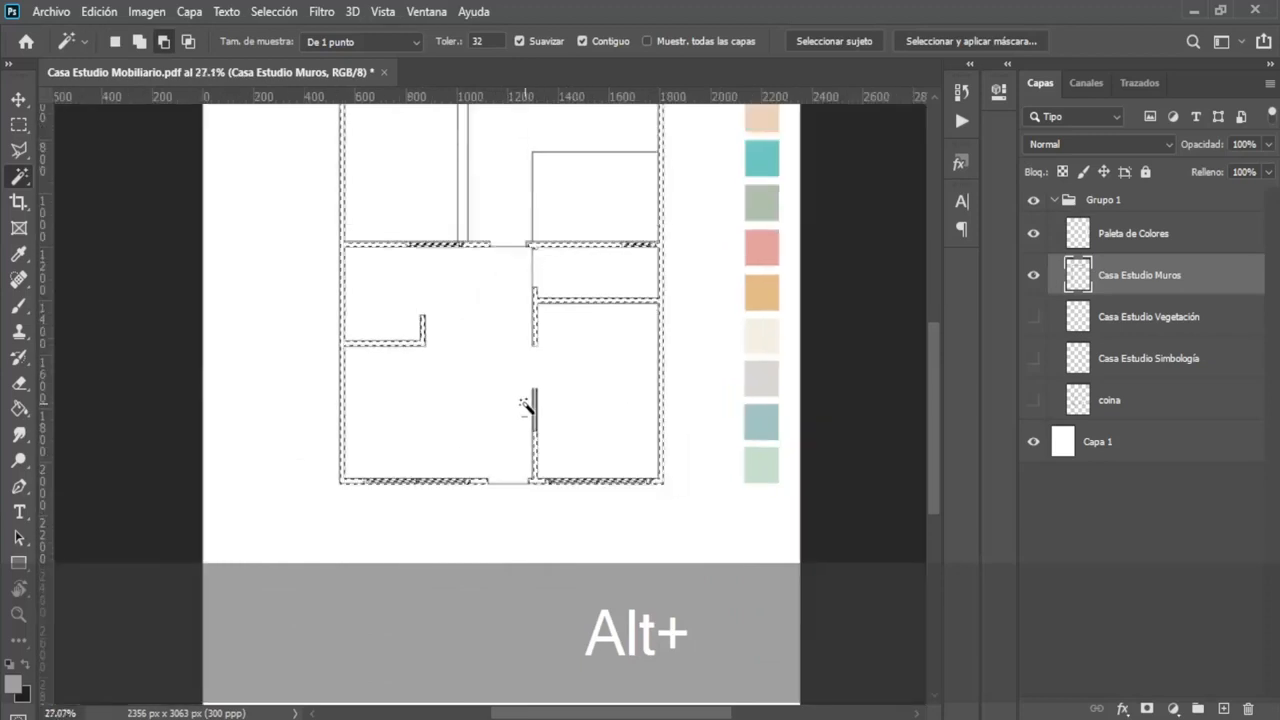
{"action": "scroll", "coordinate": [560, 300], "scroll_direction": "up", "scroll_amount": 2}
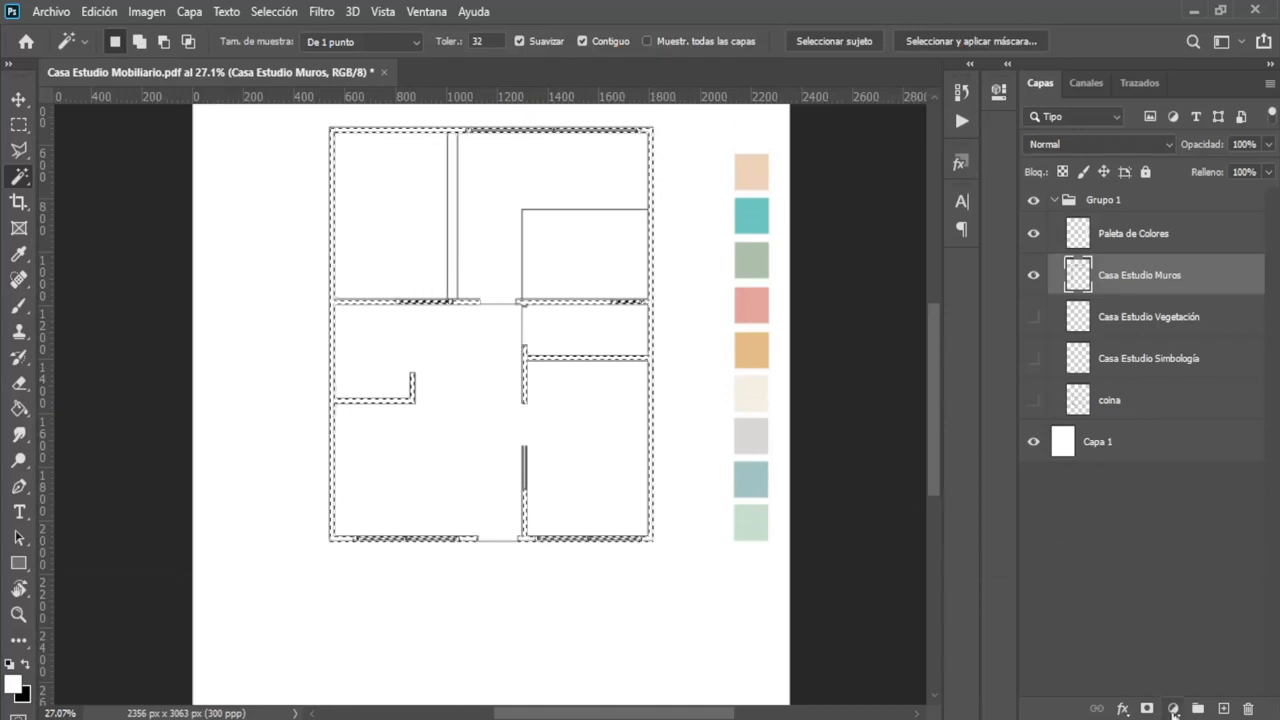
Add a solid color fill layer over the wall selection, sampling the pink swatch of the color palette.
{"action": "left_click", "coordinate": [1173, 709]}
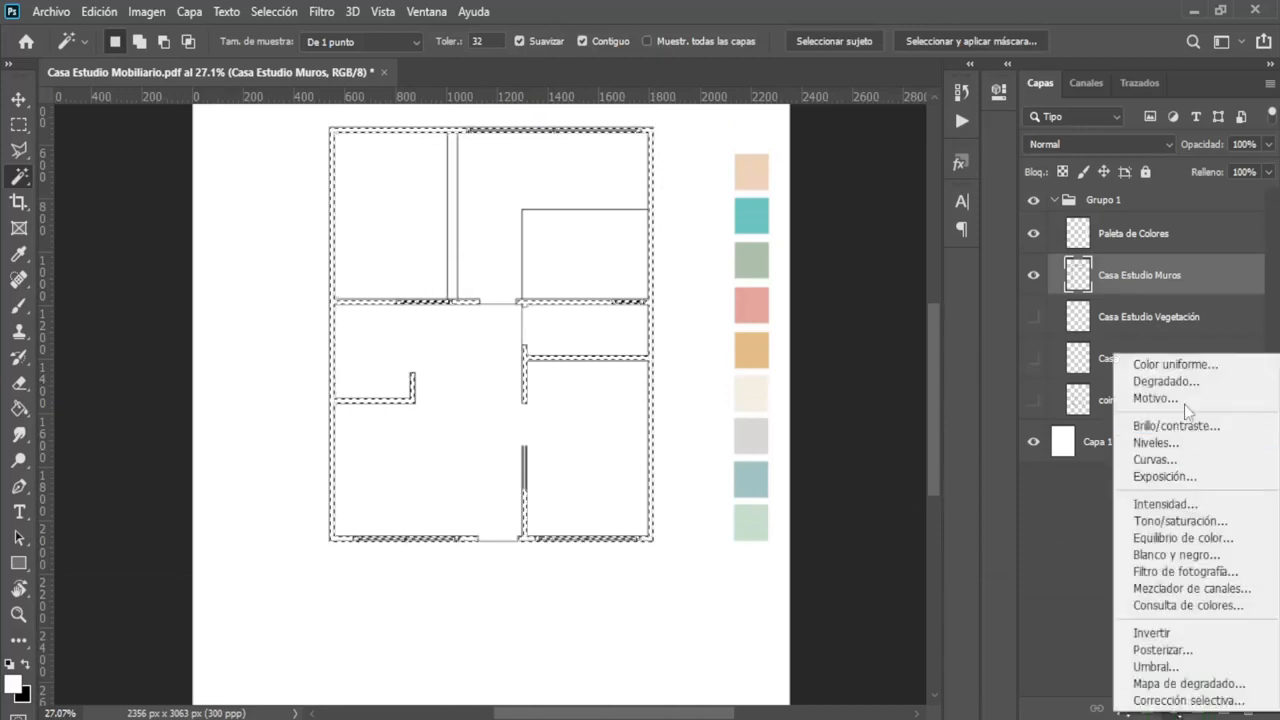
{"action": "left_click", "coordinate": [1173, 364]}
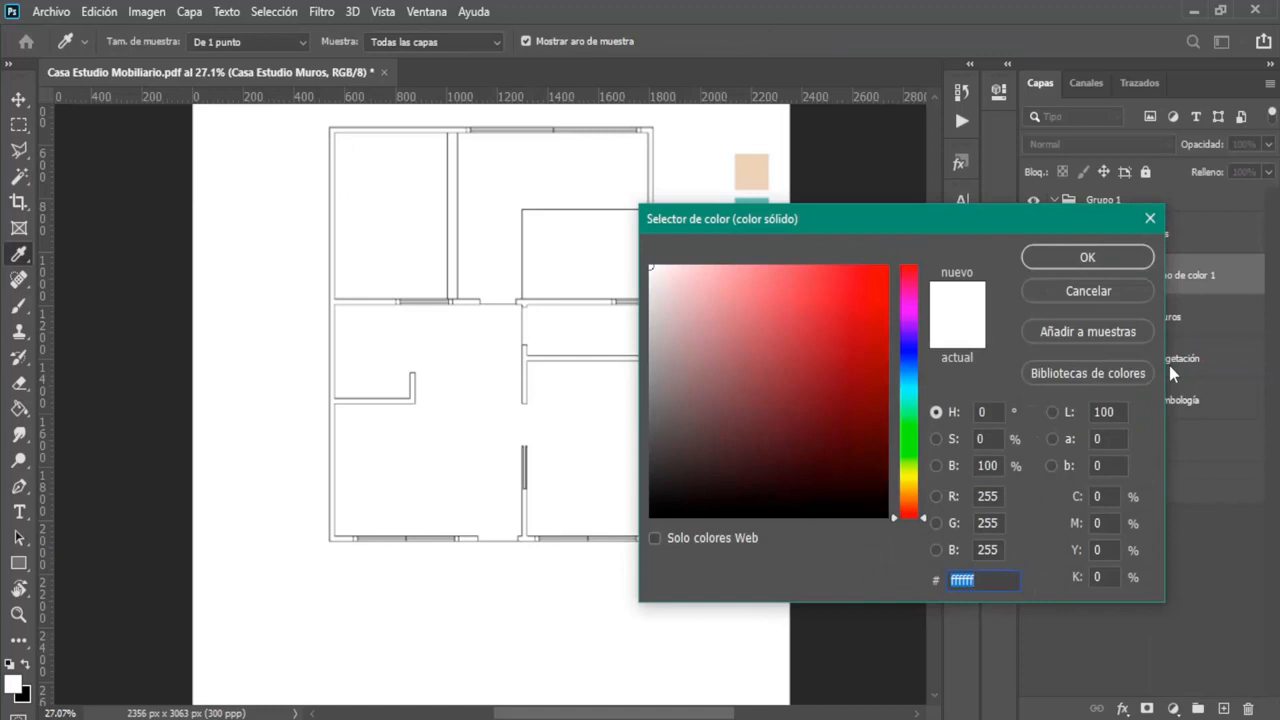
{"action": "left_click_drag", "start_coordinate": [814, 222], "coordinate": [303, 167]}
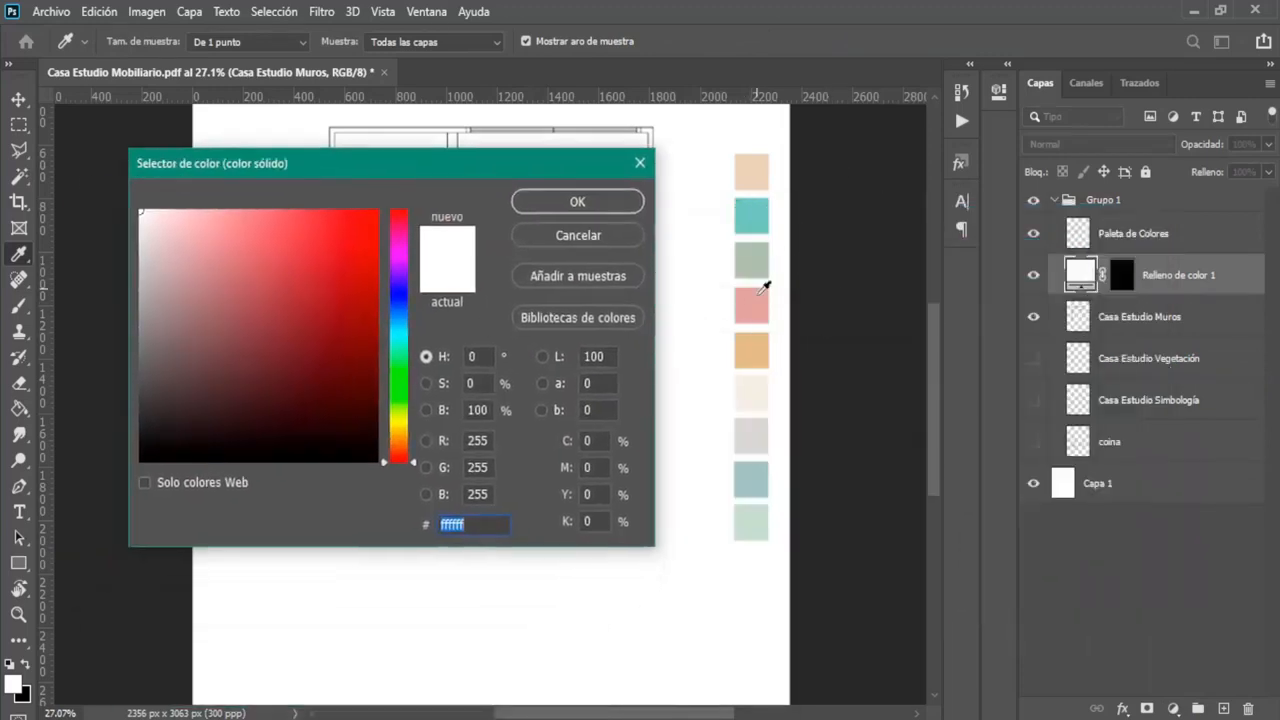
{"action": "left_click", "coordinate": [758, 300]}
{"action": "left_click_drag", "start_coordinate": [440, 169], "coordinate": [1126, 190]}
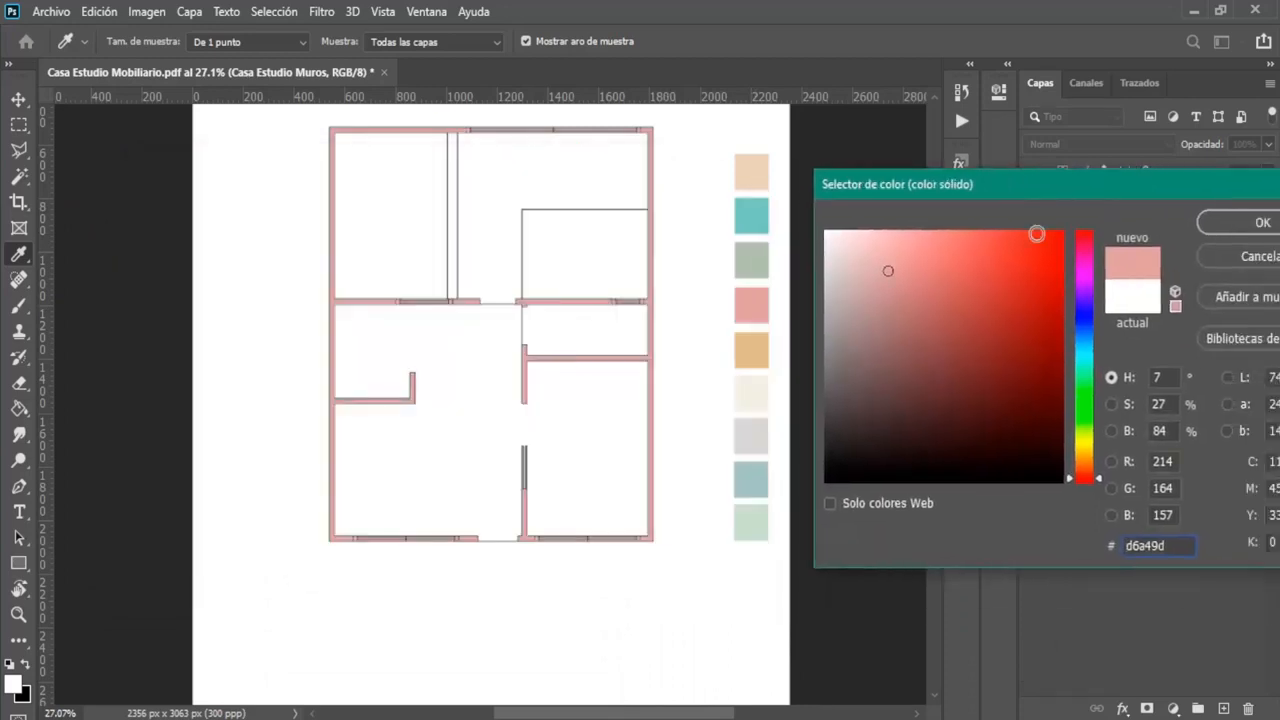
Try other colors for the wall fill, including the darker pink b88881.
{"action": "left_click", "coordinate": [757, 213]}
{"action": "left_click_drag", "start_coordinate": [762, 240], "coordinate": [790, 320]}
{"action": "left_click_drag", "start_coordinate": [1098, 186], "coordinate": [955, 182]}
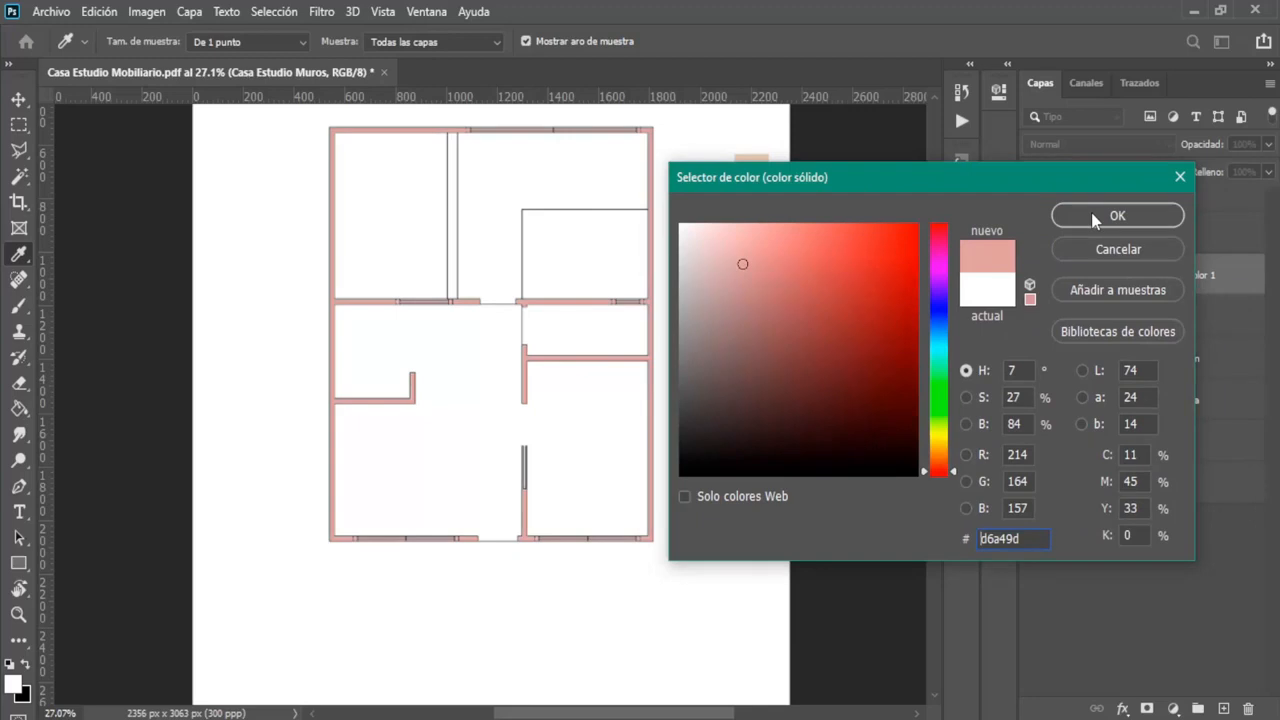
{"action": "left_click", "coordinate": [867, 290]}
{"action": "mouse_move", "coordinate": [867, 290]}
{"action": "left_mouse_down"}
{"action": "mouse_move", "coordinate": [894, 283]}
{"action": "mouse_move", "coordinate": [700, 409]}
{"action": "mouse_move", "coordinate": [760, 317]}
{"action": "mouse_move", "coordinate": [832, 298]}
{"action": "mouse_move", "coordinate": [750, 294]}
{"action": "left_mouse_up"}
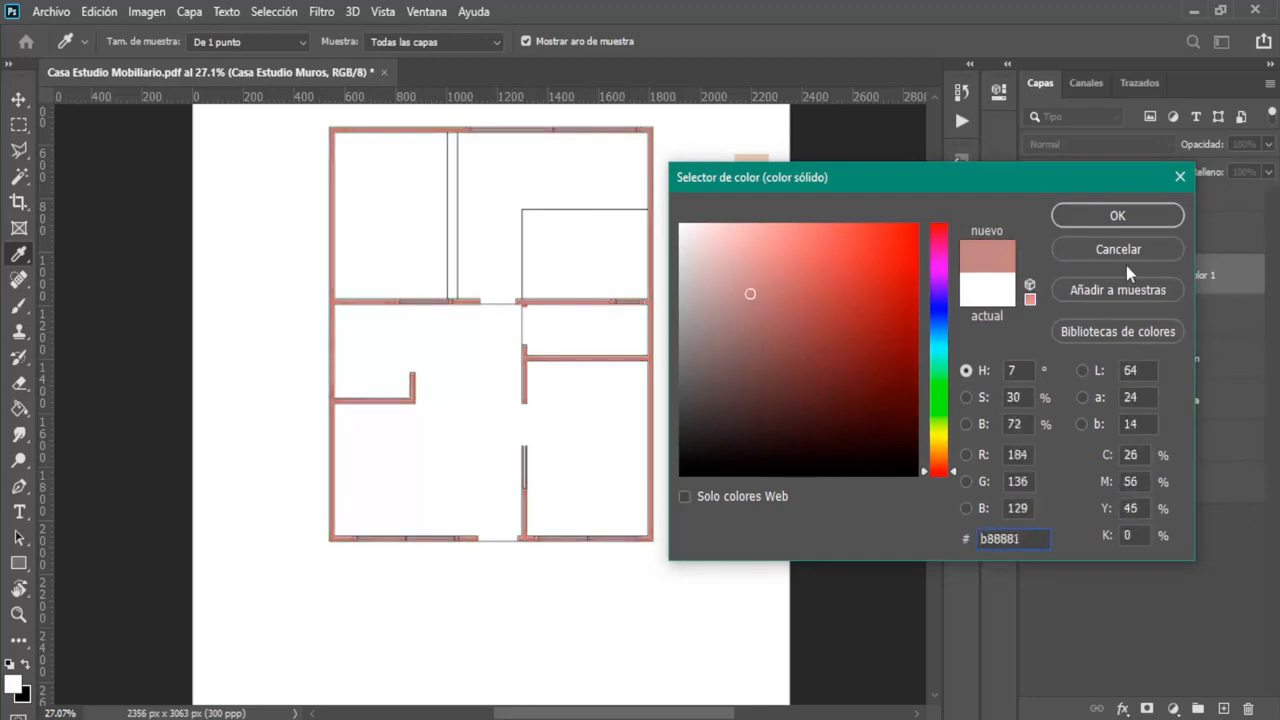
Resample the palette's pink swatch, d6a49d, as the wall fill color and accept it.
{"action": "left_click_drag", "start_coordinate": [840, 181], "coordinate": [1016, 181]}
{"action": "left_click", "coordinate": [758, 298]}
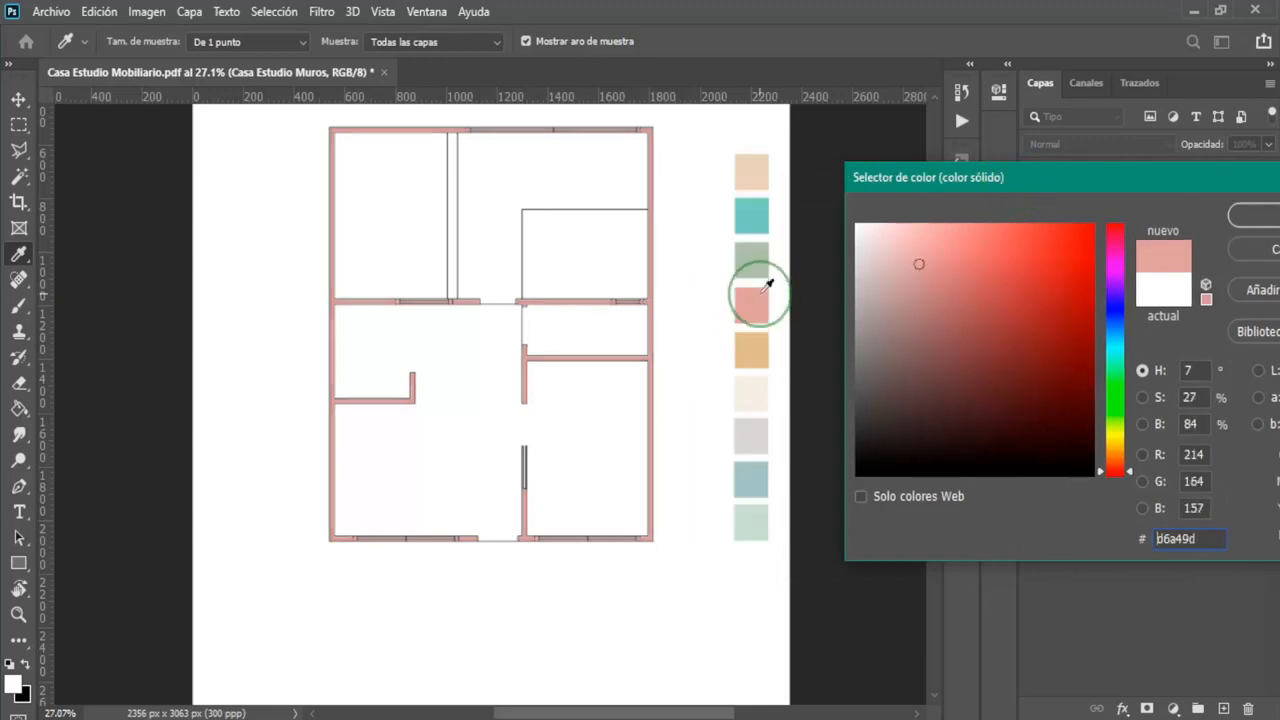
{"action": "left_click_drag", "start_coordinate": [757, 316], "coordinate": [769, 297]}
{"action": "left_click_drag", "start_coordinate": [955, 190], "coordinate": [722, 188]}
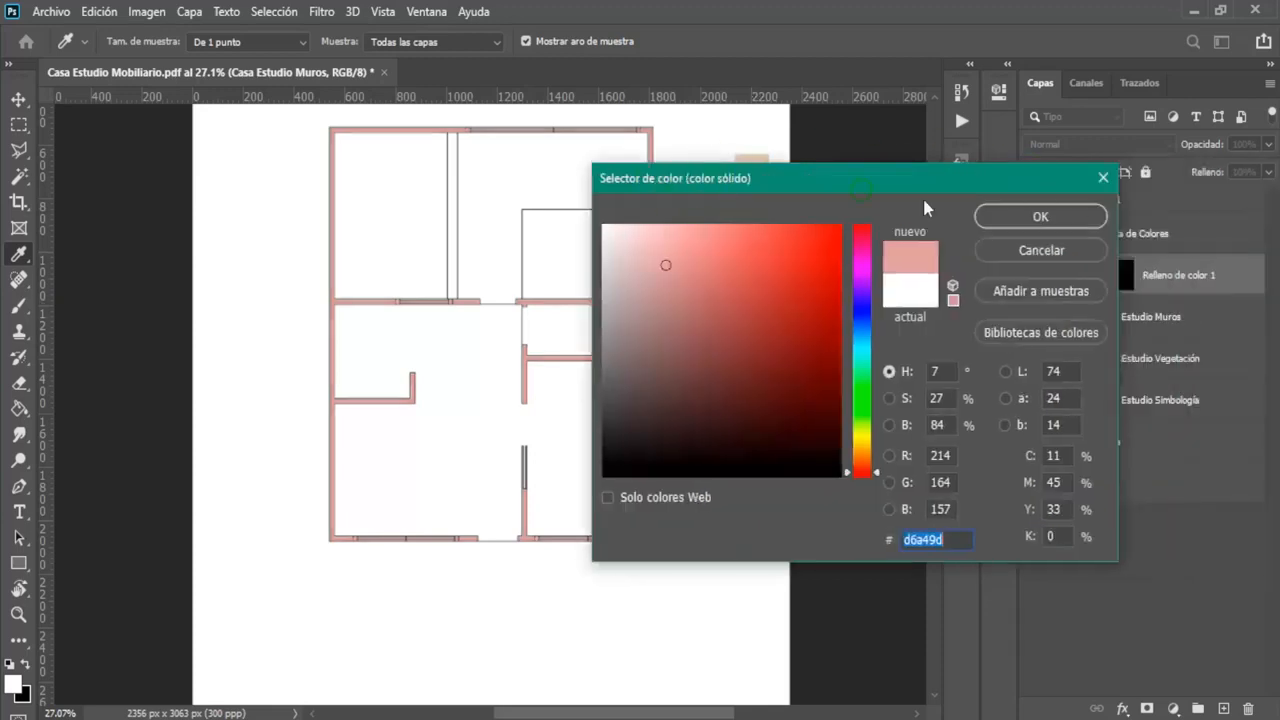
{"action": "left_click", "coordinate": [1008, 218]}
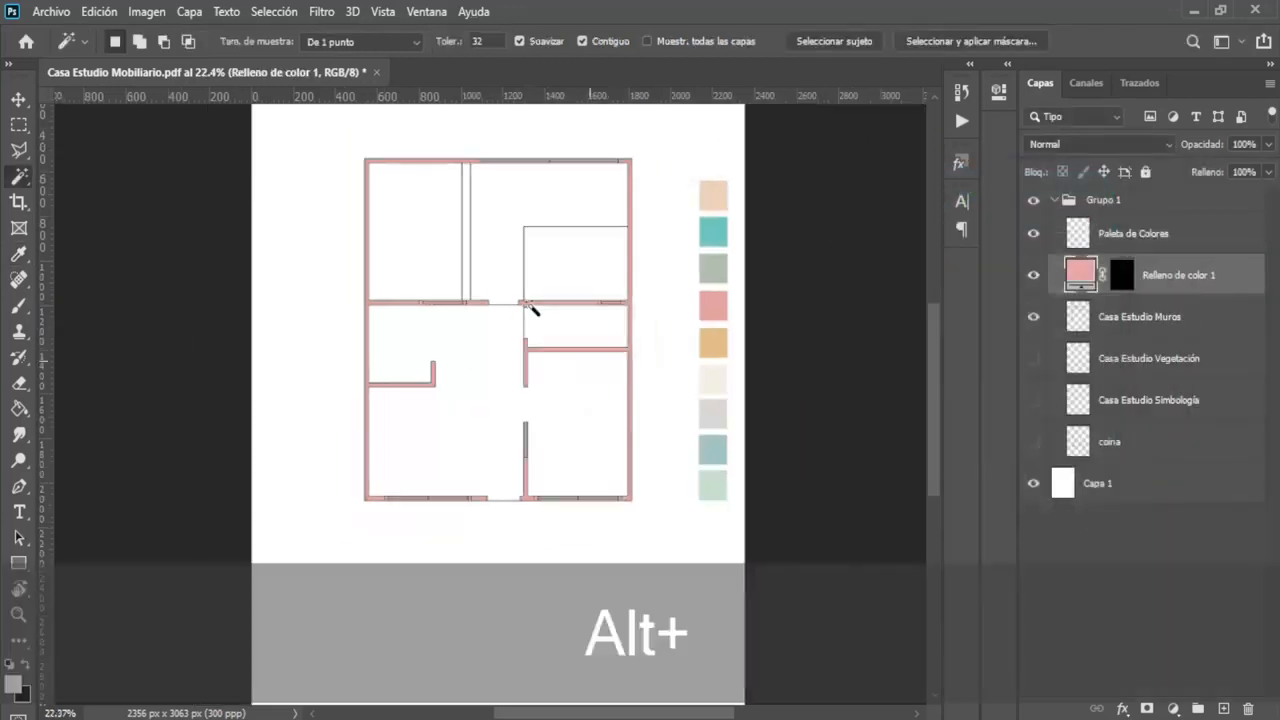
Compare the walls with and without color by toggling the visibility of Relleno de color 1.
{"action": "scroll", "coordinate": [503, 243], "scroll_direction": "up", "scroll_amount": 2}
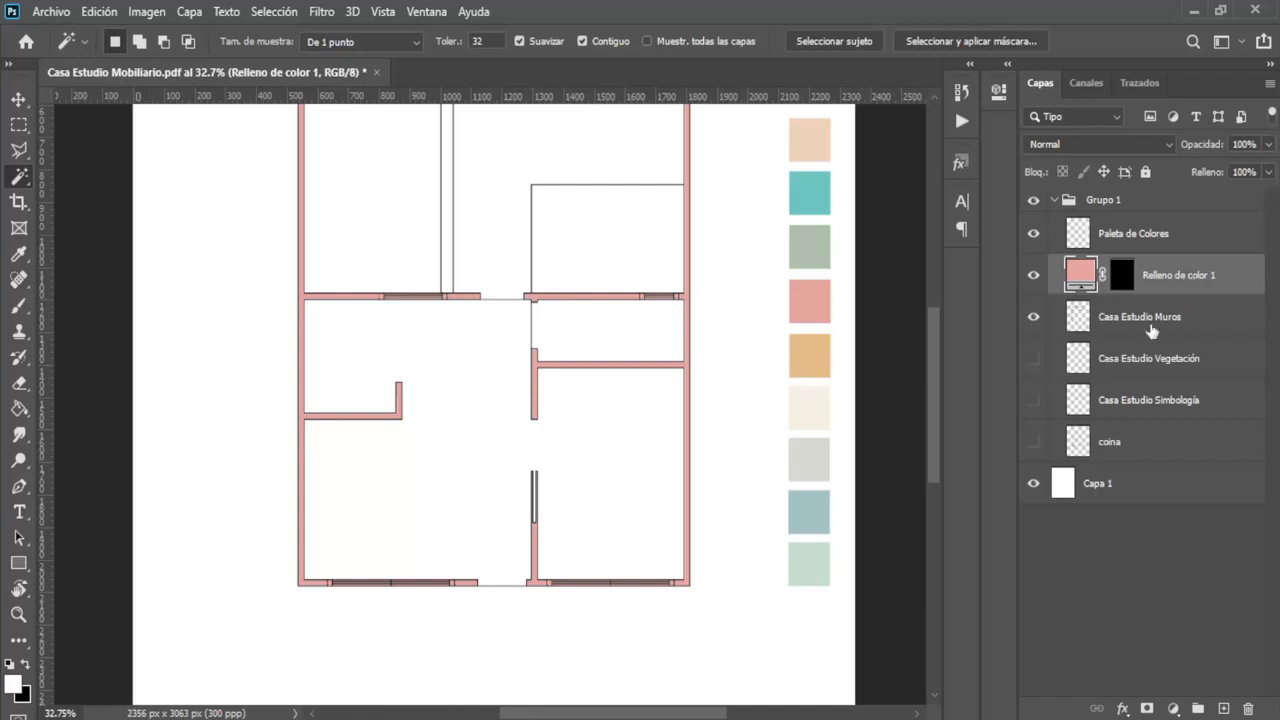
{"action": "left_click", "coordinate": [1035, 281]}
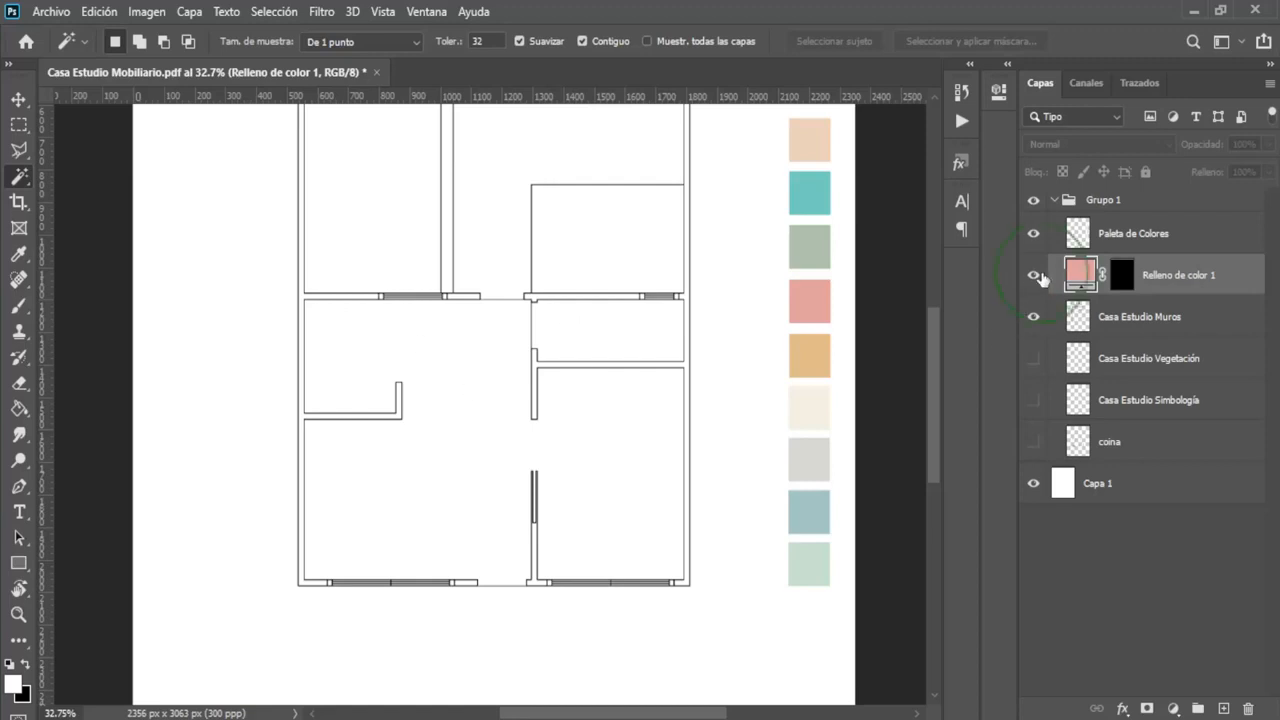
{"action": "left_click", "coordinate": [1035, 276]}
{"action": "scroll", "coordinate": [505, 320], "scroll_direction": "up", "scroll_amount": 2}
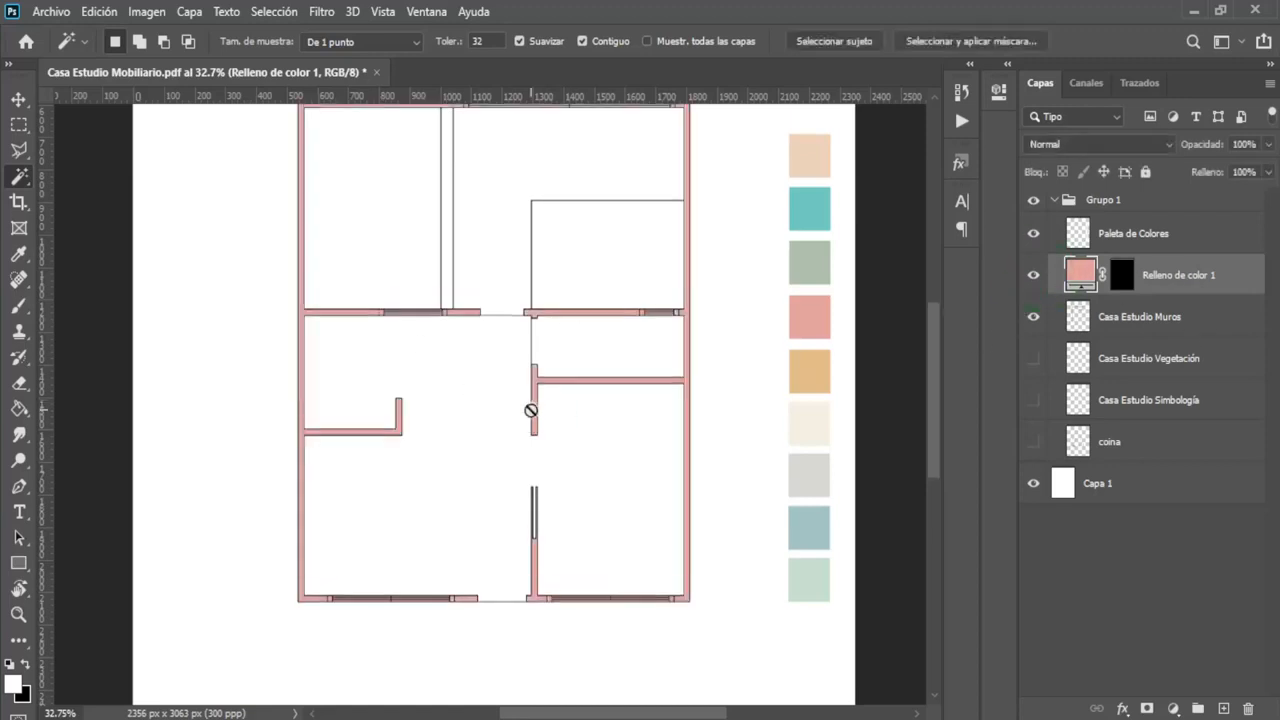
On Casa Estudio Muros, select the large connected interior area with the Magic Wand and fill it with the palette's light gray, d7d6d1, as a solid color layer.
{"action": "left_click", "coordinate": [1146, 322]}
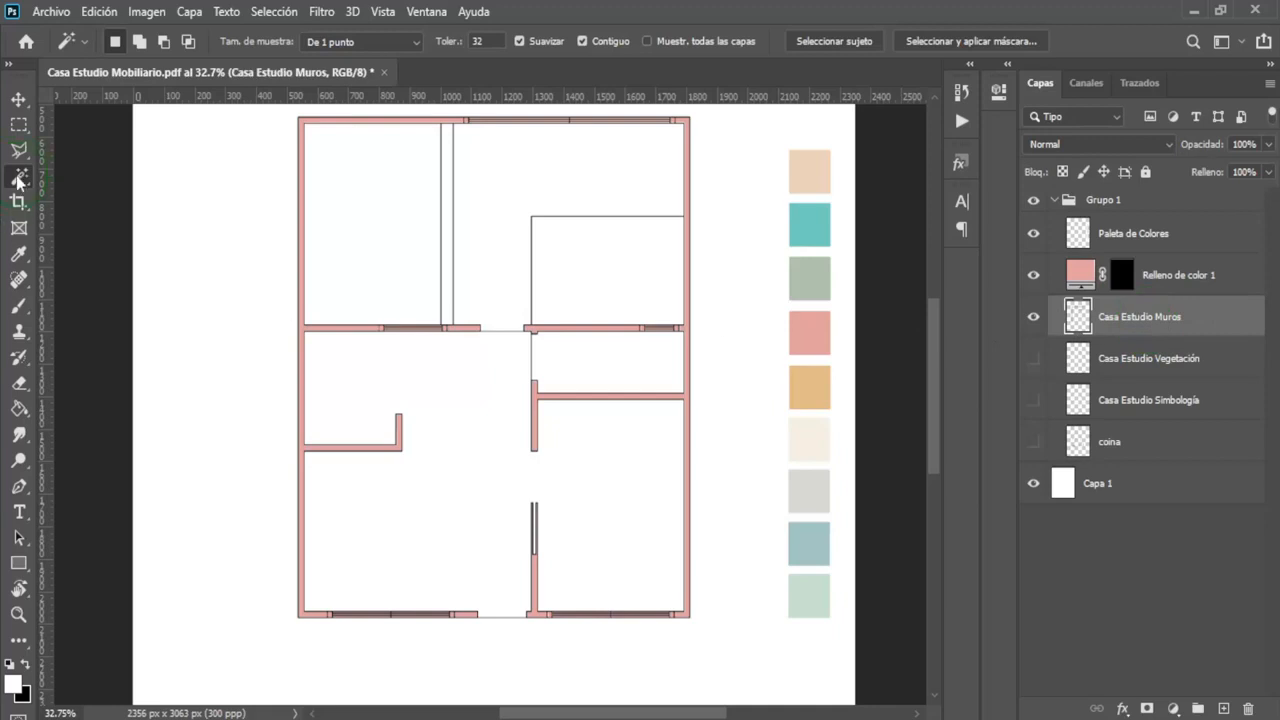
{"action": "left_click", "coordinate": [615, 492]}
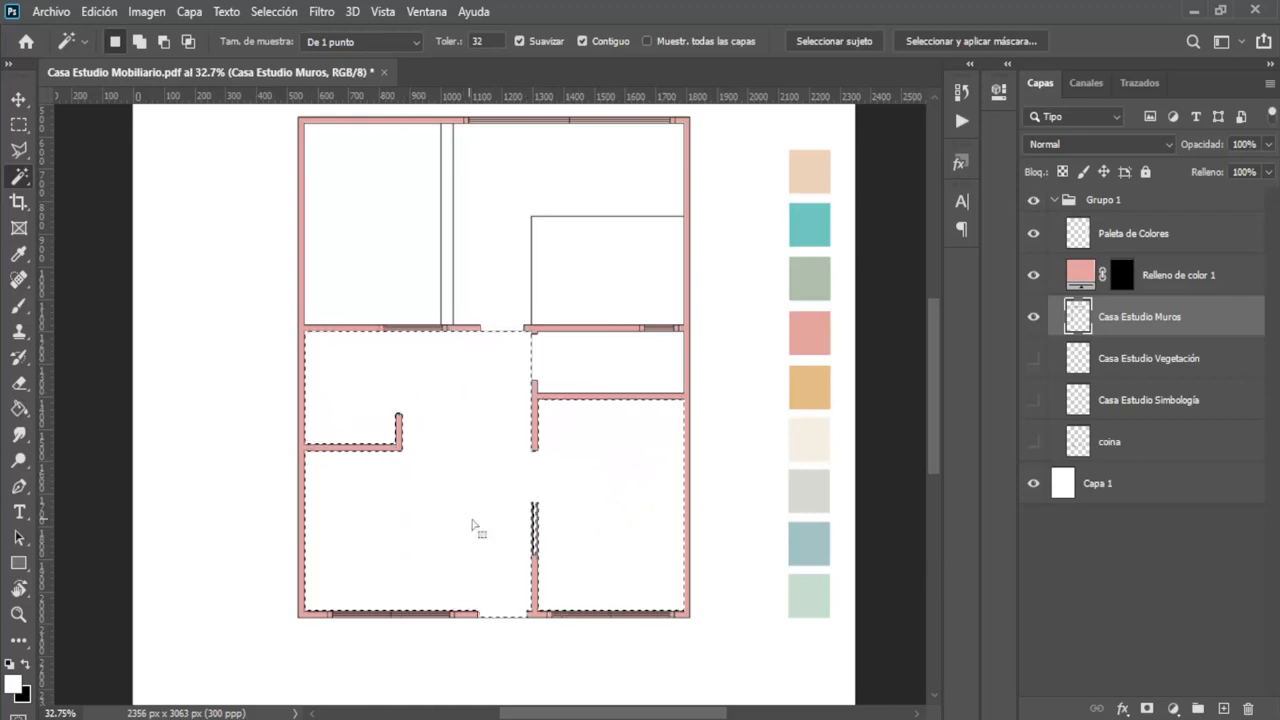
{"action": "left_click", "coordinate": [1173, 708]}
{"action": "left_click", "coordinate": [1172, 357]}
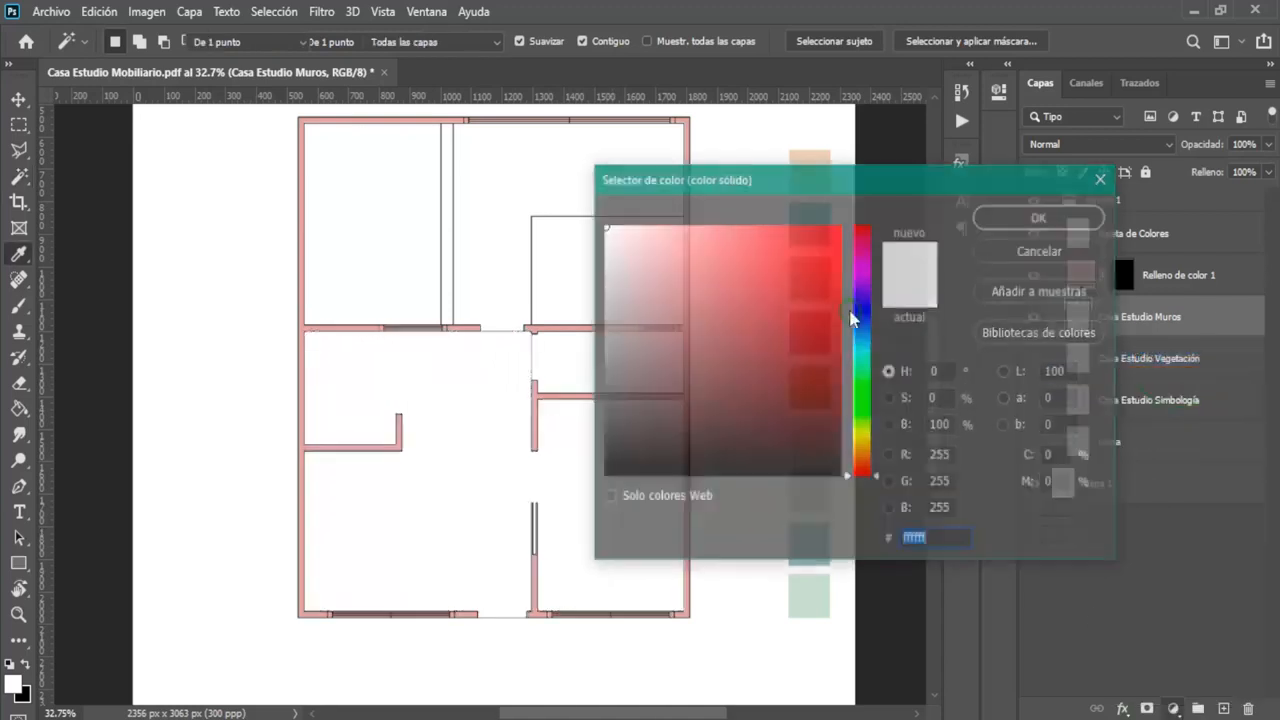
{"action": "left_click_drag", "start_coordinate": [787, 177], "coordinate": [1090, 160]}
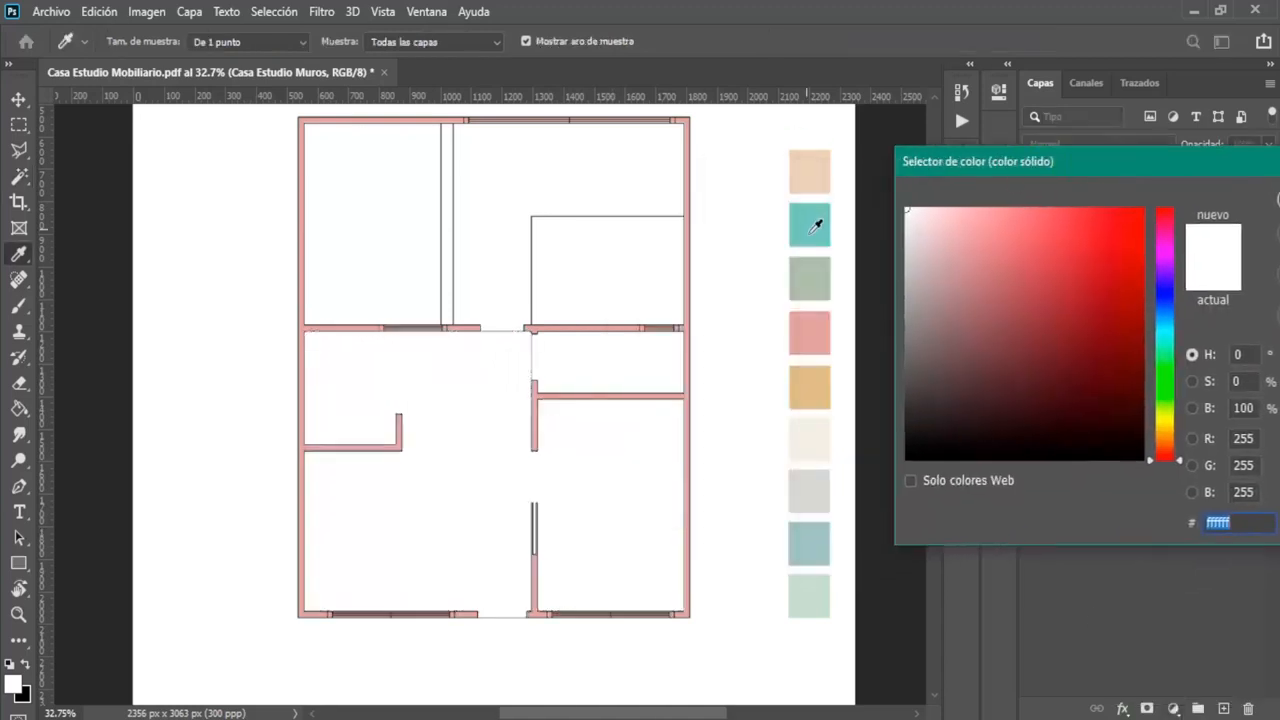
{"action": "left_click", "coordinate": [811, 280]}
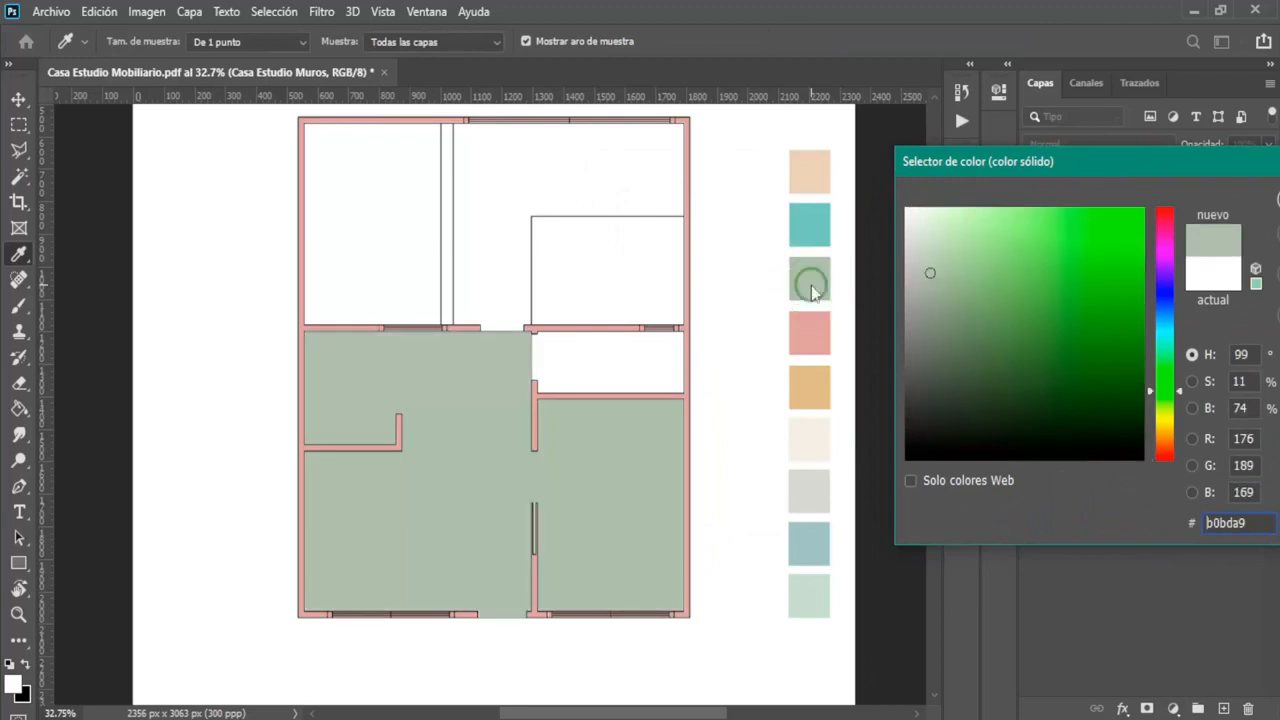
{"action": "left_click", "coordinate": [810, 486]}
{"action": "left_click_drag", "start_coordinate": [1008, 166], "coordinate": [707, 156]}
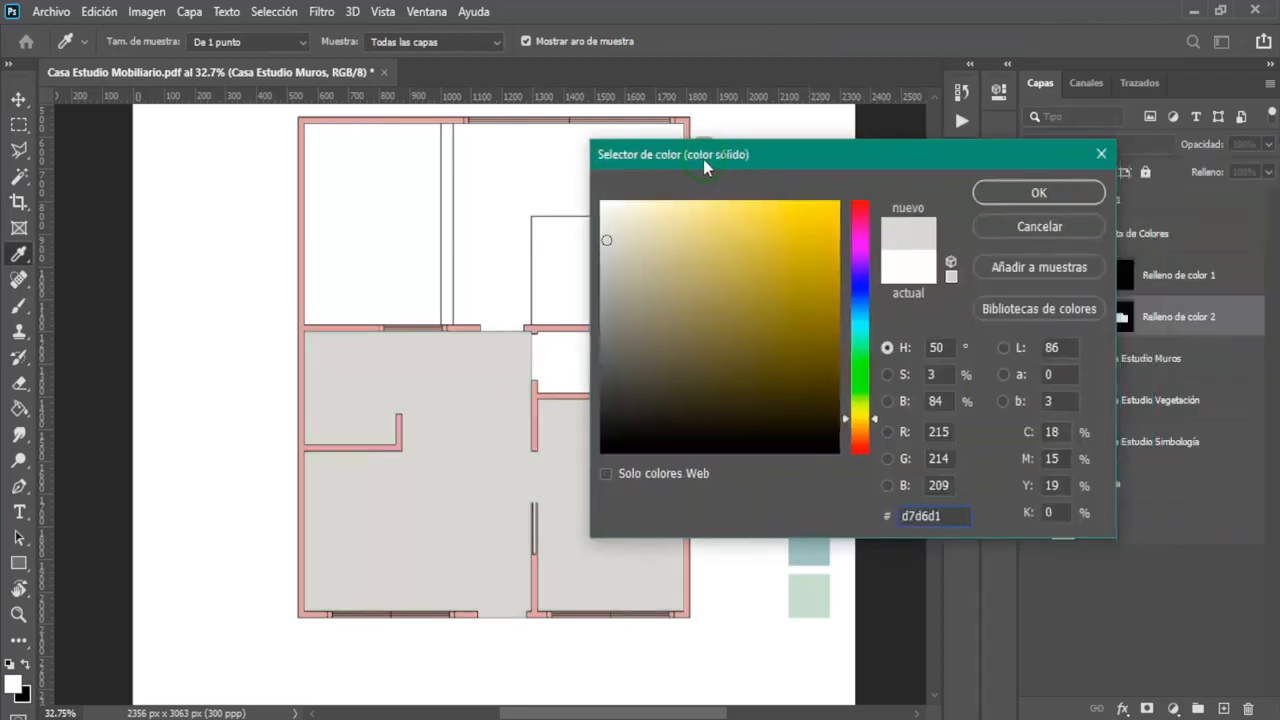
{"action": "left_click", "coordinate": [1000, 192]}
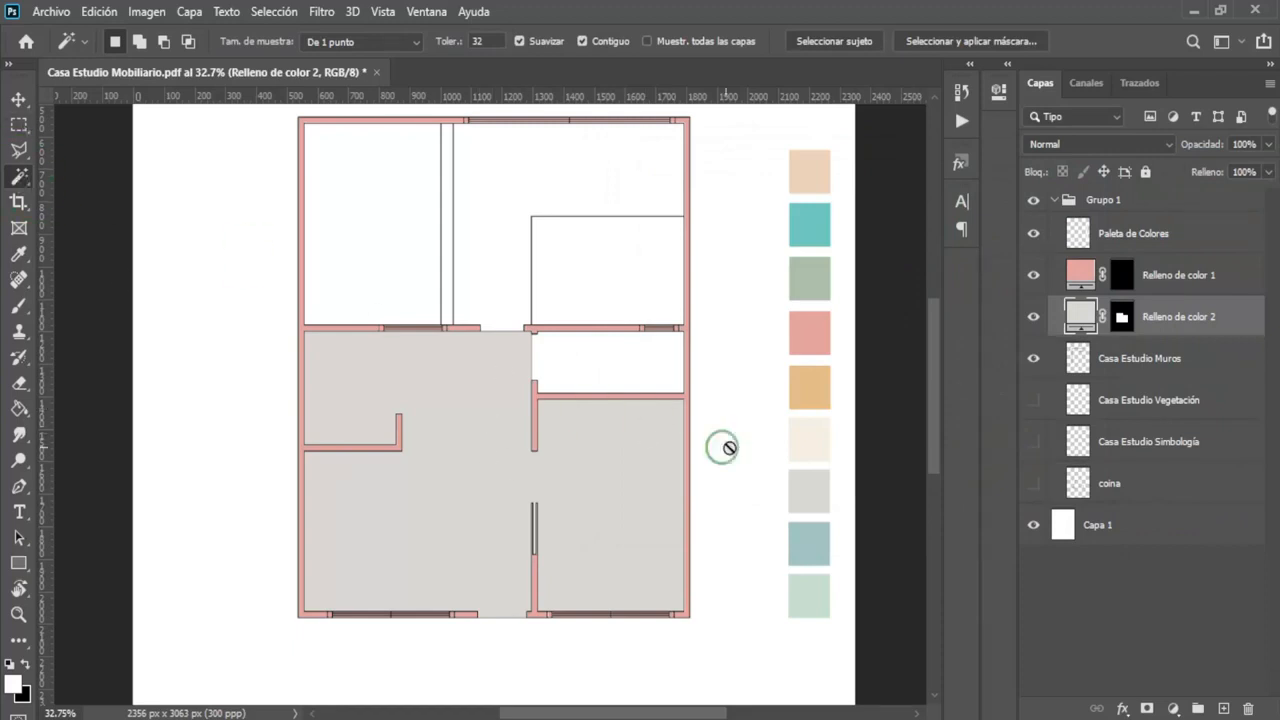
Select the small room above the right-hand bedroom on Casa Estudio Muros and give it a solid fill of the palette's pale green, ccddcd.
{"action": "left_click", "coordinate": [1110, 360]}
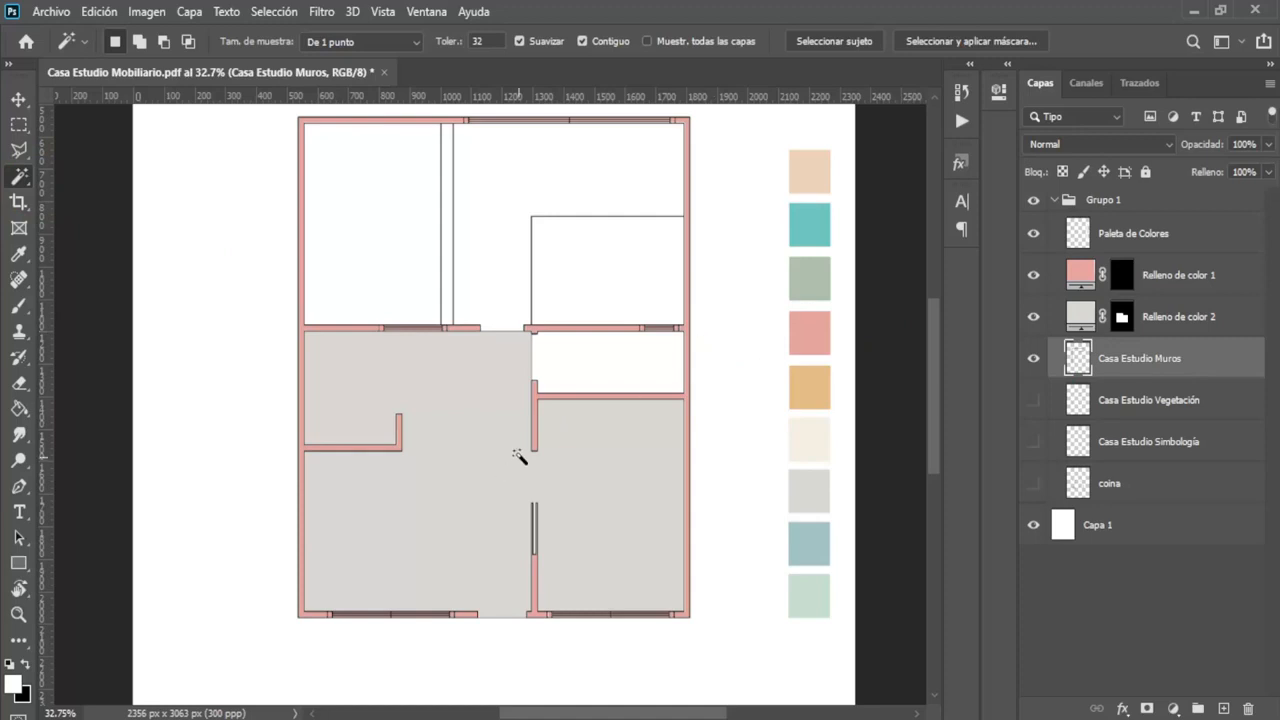
{"action": "left_click", "coordinate": [609, 362]}
{"action": "left_click", "coordinate": [1174, 707]}
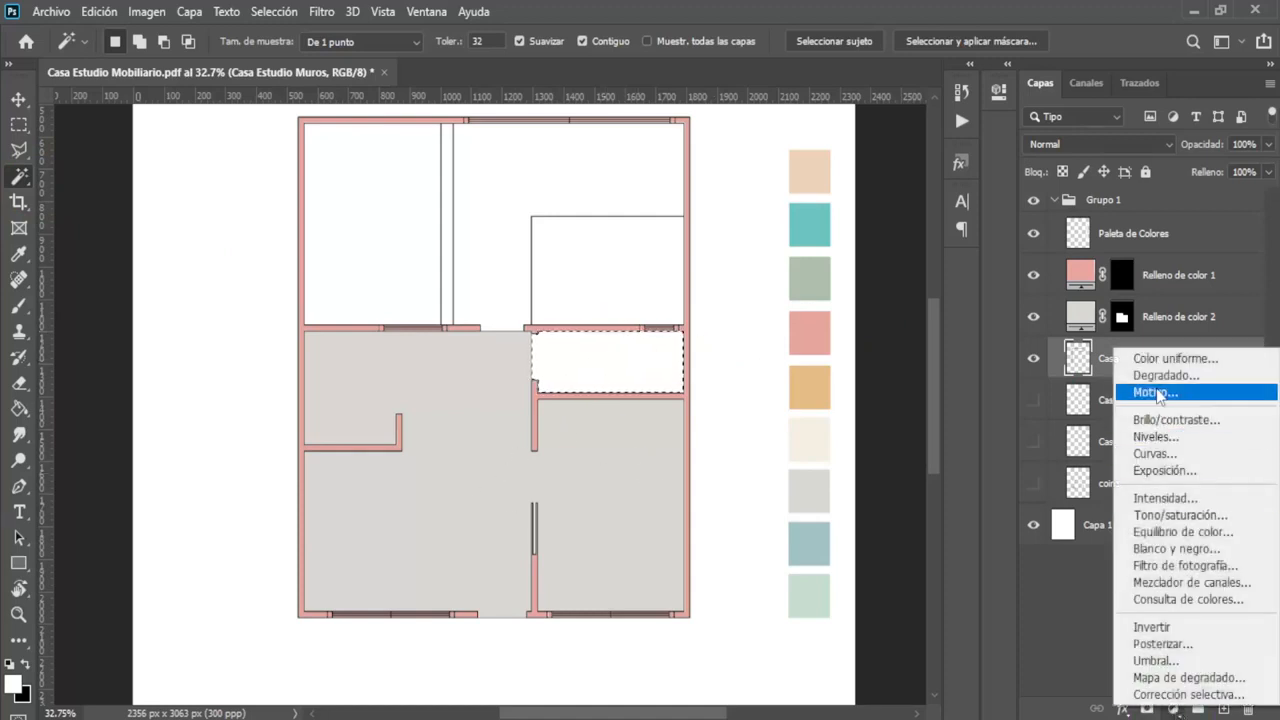
{"action": "left_click", "coordinate": [1175, 358]}
{"action": "left_click_drag", "start_coordinate": [789, 170], "coordinate": [1066, 170]}
{"action": "left_click", "coordinate": [816, 540]}
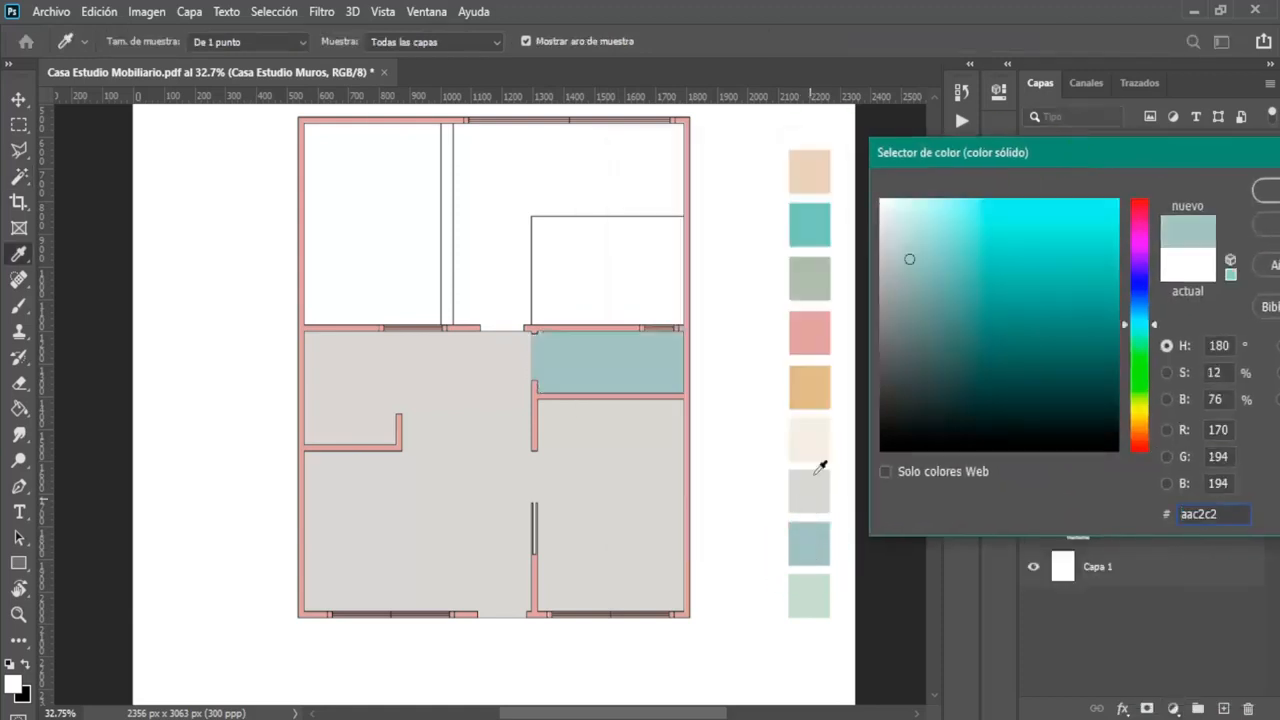
{"action": "left_click", "coordinate": [802, 224]}
{"action": "left_click", "coordinate": [817, 538]}
{"action": "left_click", "coordinate": [803, 592]}
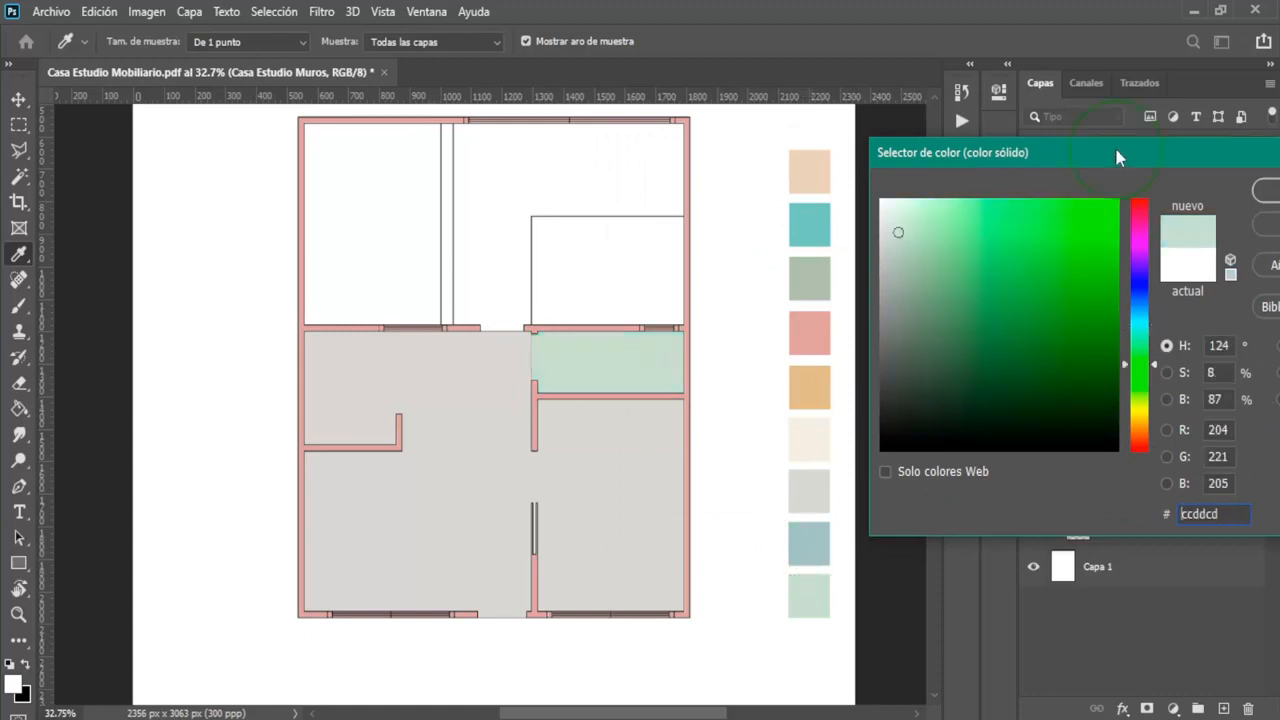
{"action": "left_click_drag", "start_coordinate": [1118, 158], "coordinate": [806, 158]}
{"action": "left_click", "coordinate": [1006, 191]}
From Casa Estudio Muros, select the rectangle above the pale green room and give it a solid fill of the palette's sage green, b0bda9.
{"action": "key", "text": "w"}
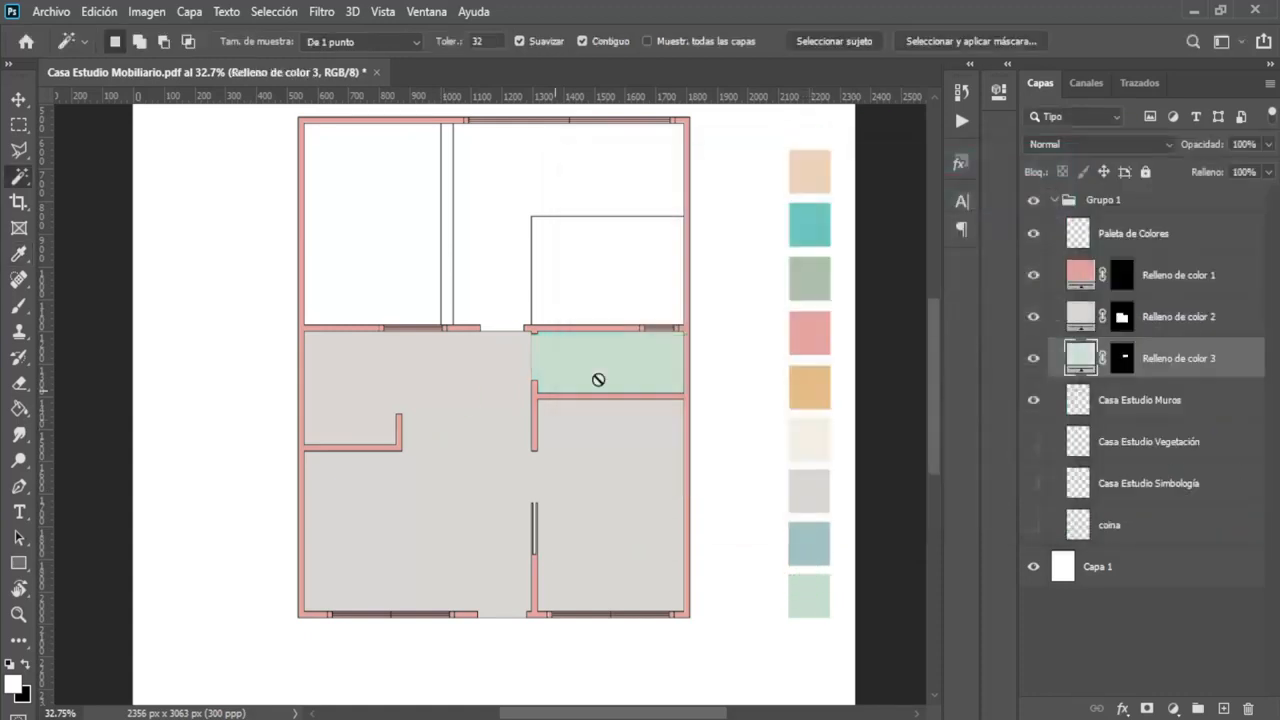
{"action": "left_click", "coordinate": [19, 97]}
{"action": "left_click", "coordinate": [1130, 405]}
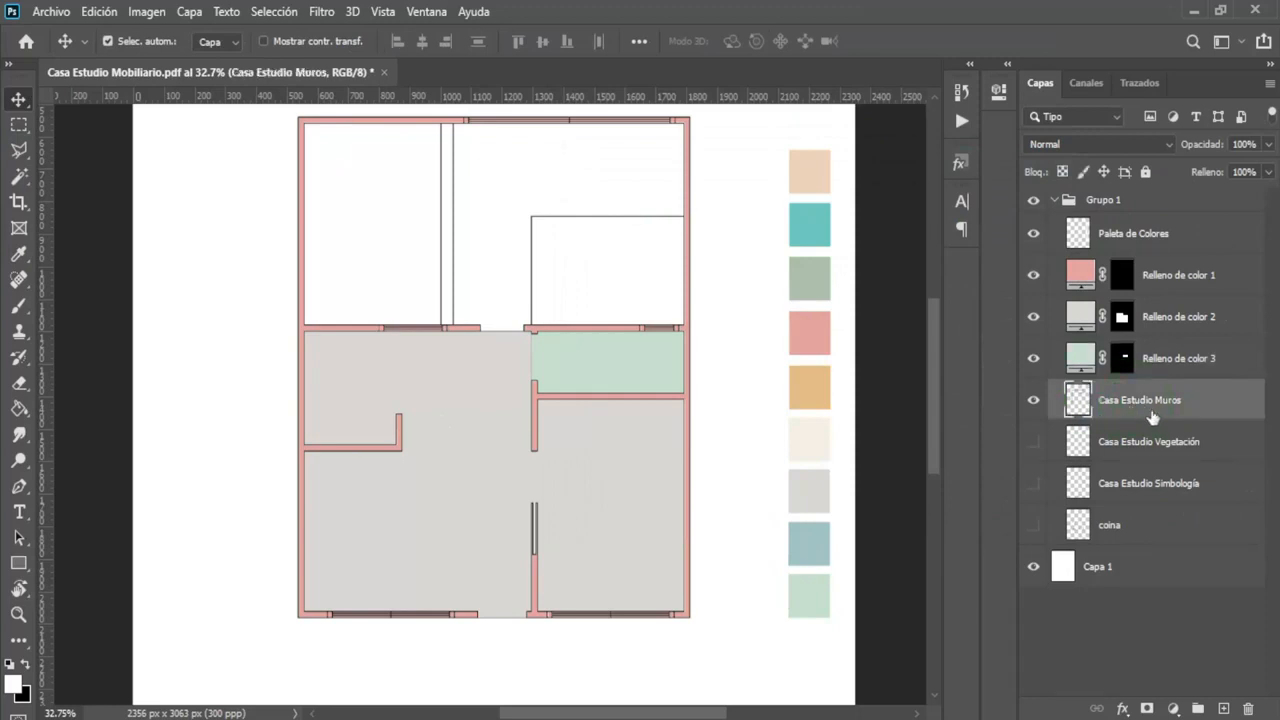
{"action": "left_click", "coordinate": [19, 176]}
{"action": "left_click", "coordinate": [588, 253]}
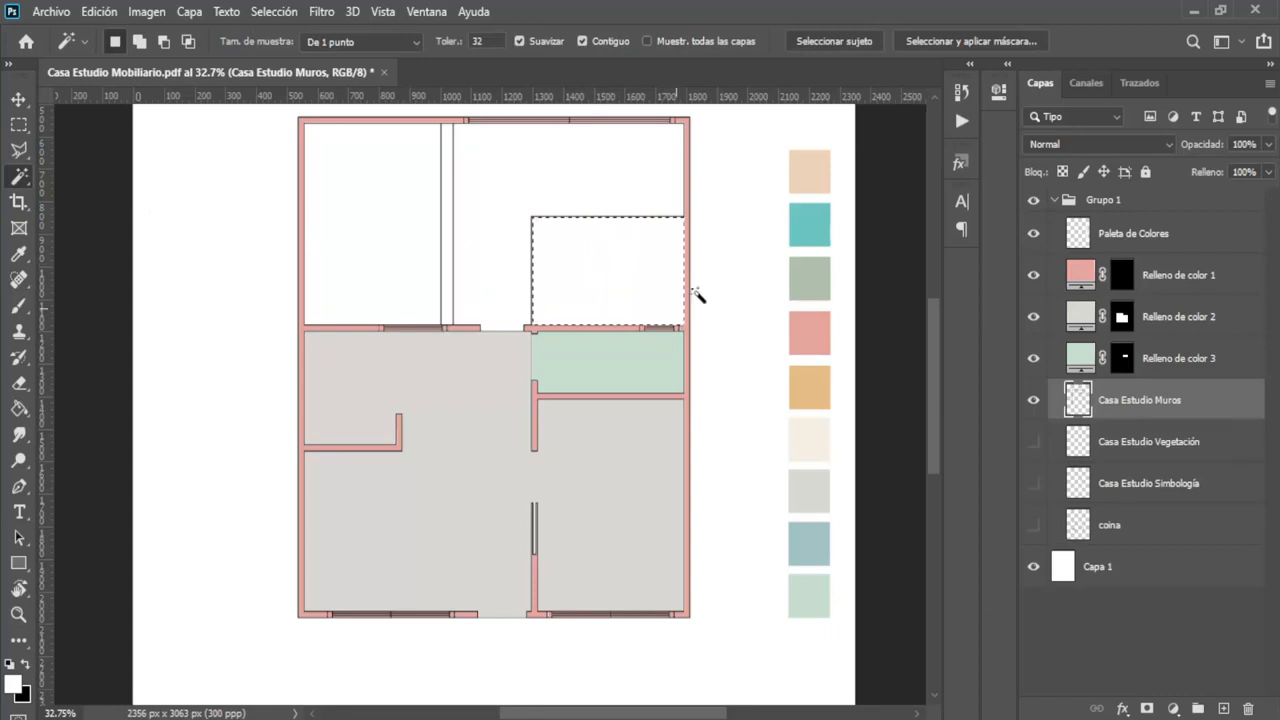
{"action": "left_click", "coordinate": [1173, 708]}
{"action": "left_click", "coordinate": [1166, 365]}
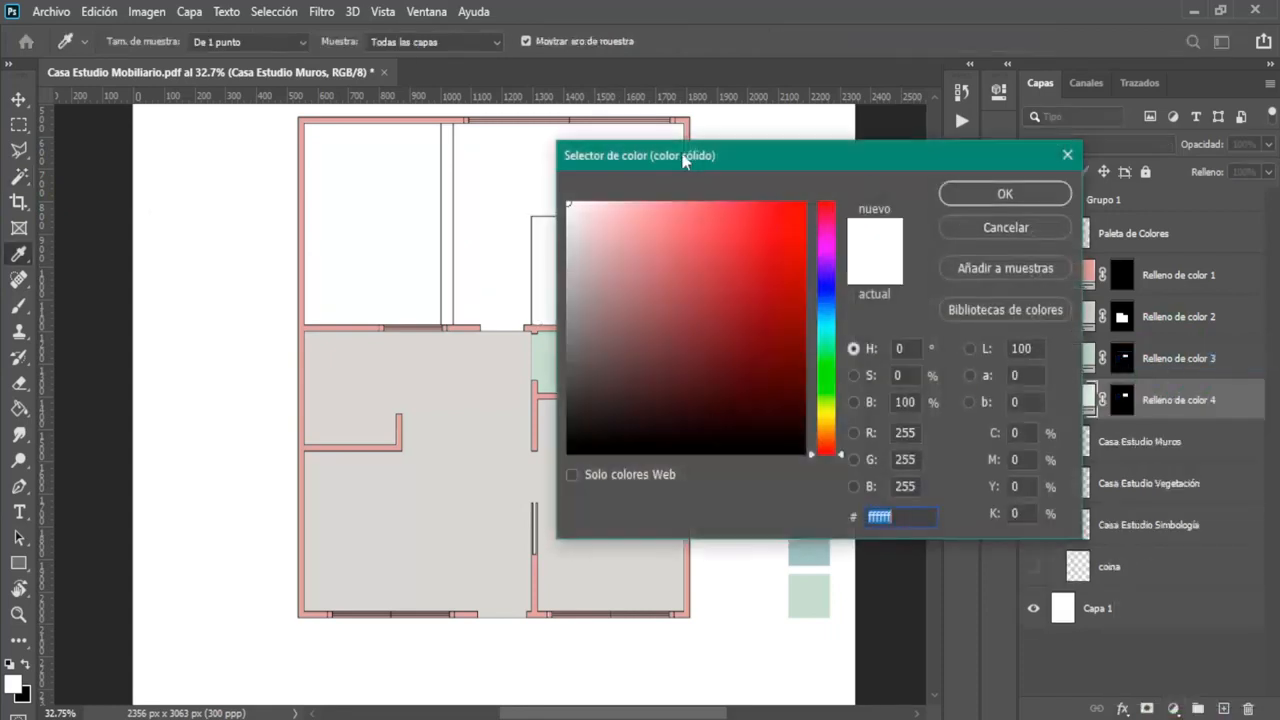
{"action": "left_click_drag", "start_coordinate": [688, 162], "coordinate": [1090, 170]}
{"action": "left_click", "coordinate": [810, 212]}
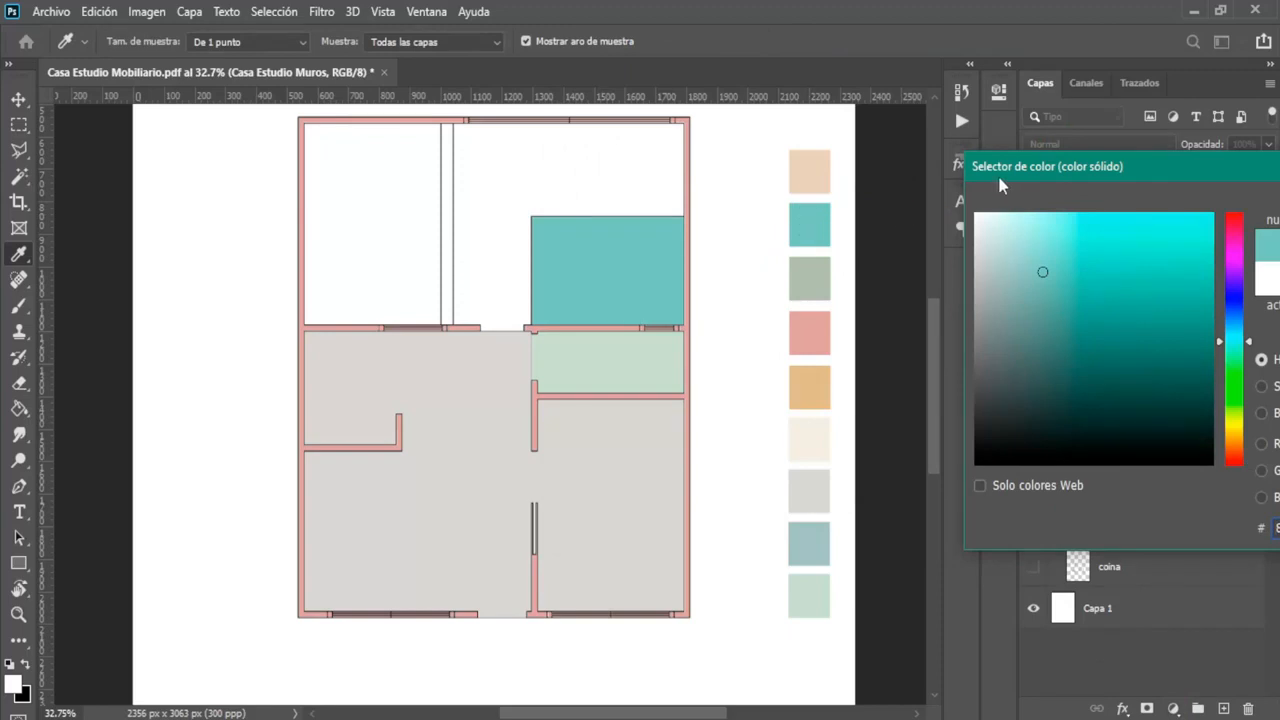
{"action": "left_click", "coordinate": [814, 289]}
{"action": "left_click_drag", "start_coordinate": [1053, 166], "coordinate": [568, 137]}
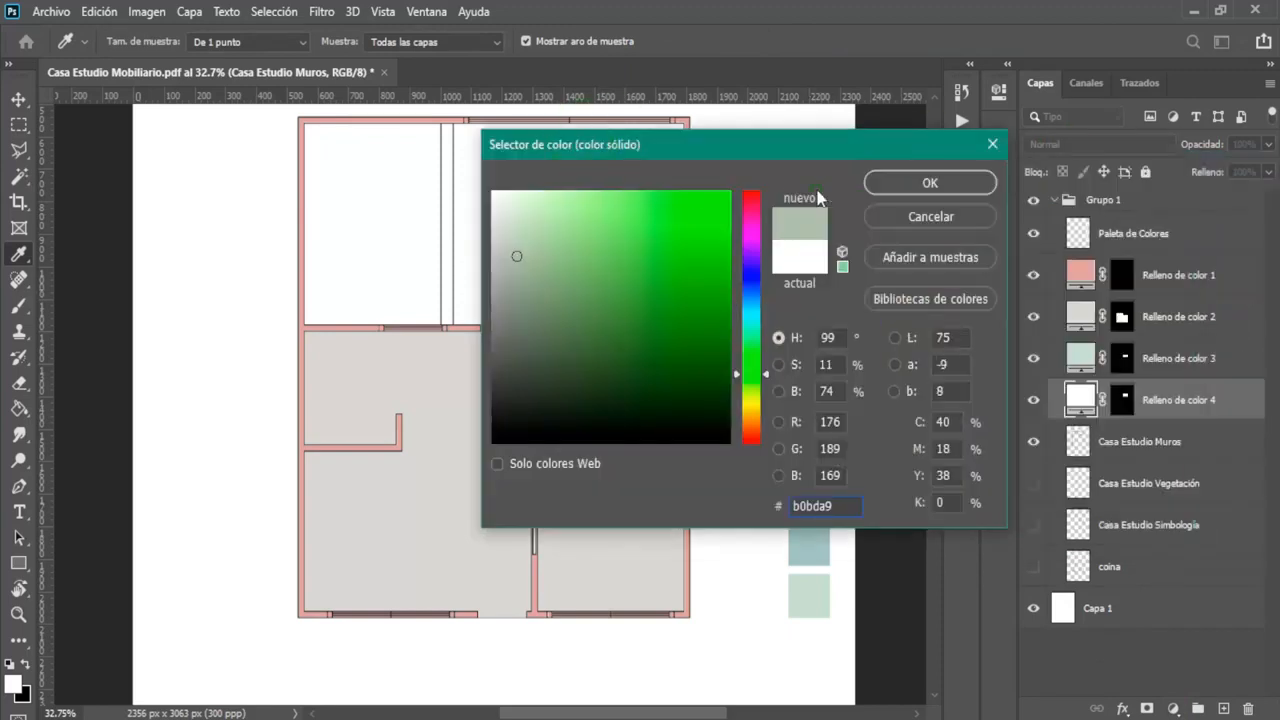
{"action": "left_click", "coordinate": [935, 182]}
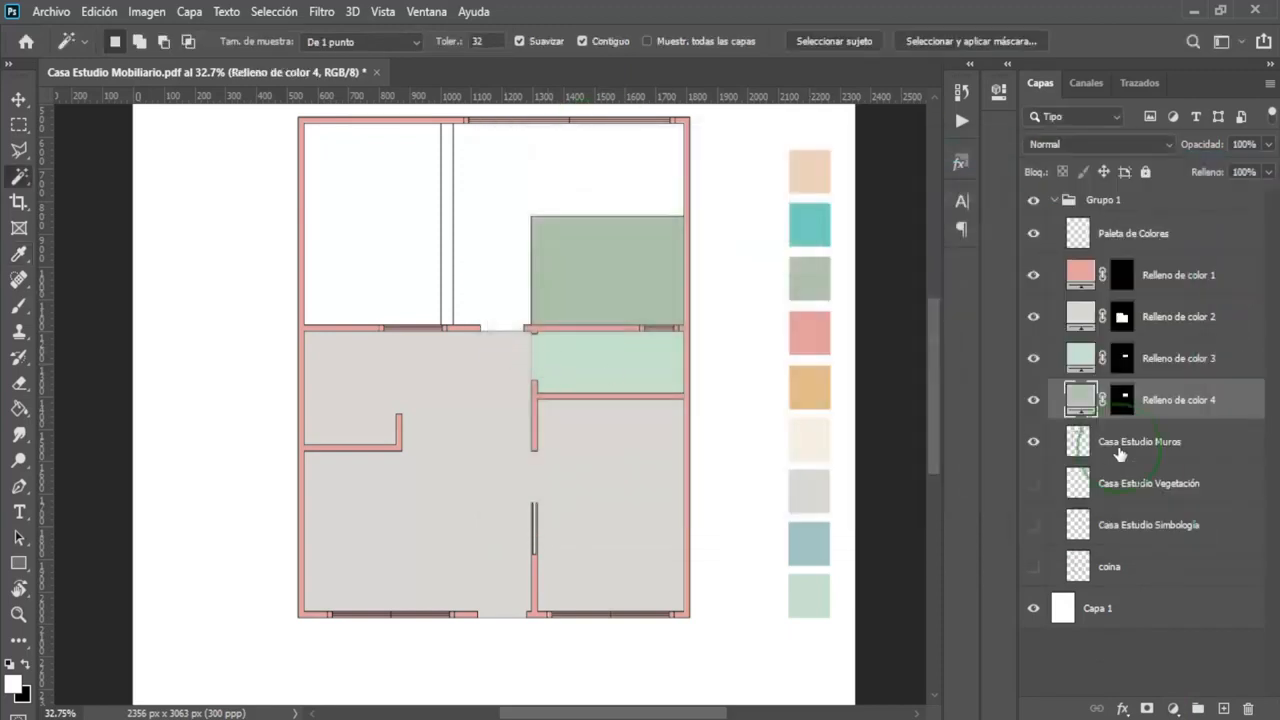
Select the pool and its adjoining narrow strip on Casa Estudio Muros and fill both with the palette's turquoise, 8bc3c0, as a solid color layer.
{"action": "left_click", "coordinate": [1045, 447]}
{"action": "left_click", "coordinate": [382, 240]}
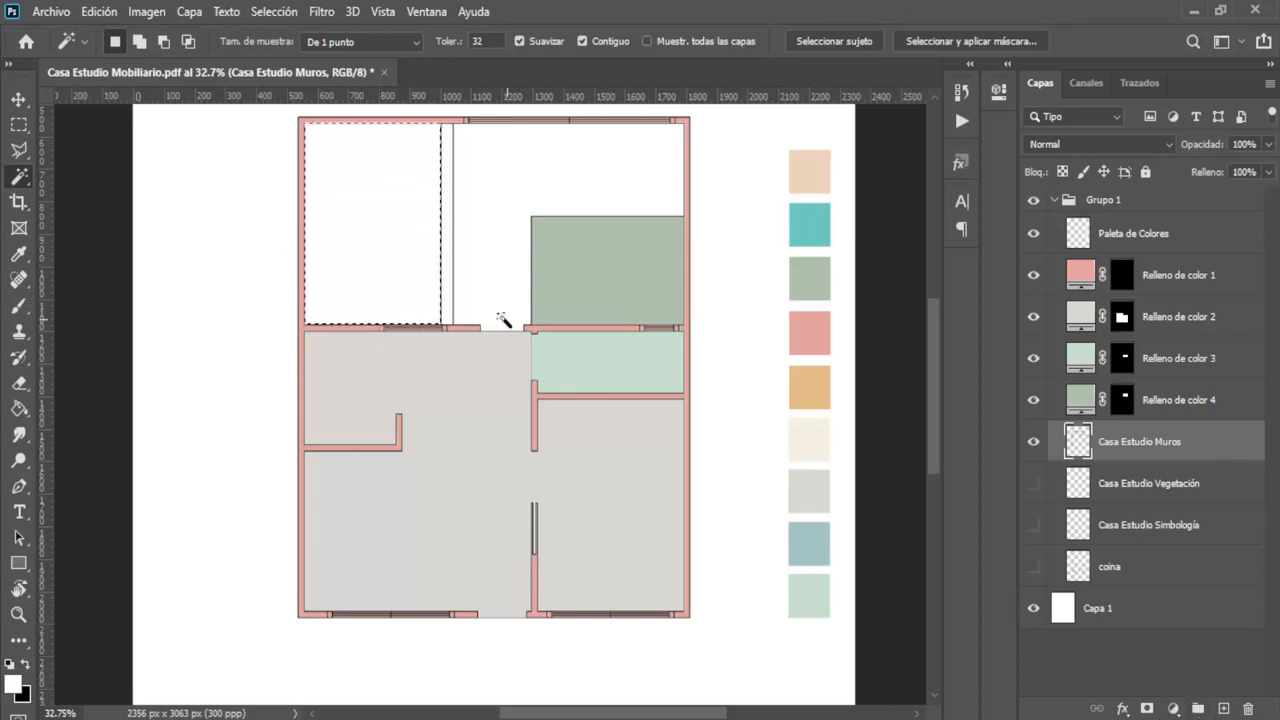
{"action": "left_click", "coordinate": [448, 260], "text": "shift"}
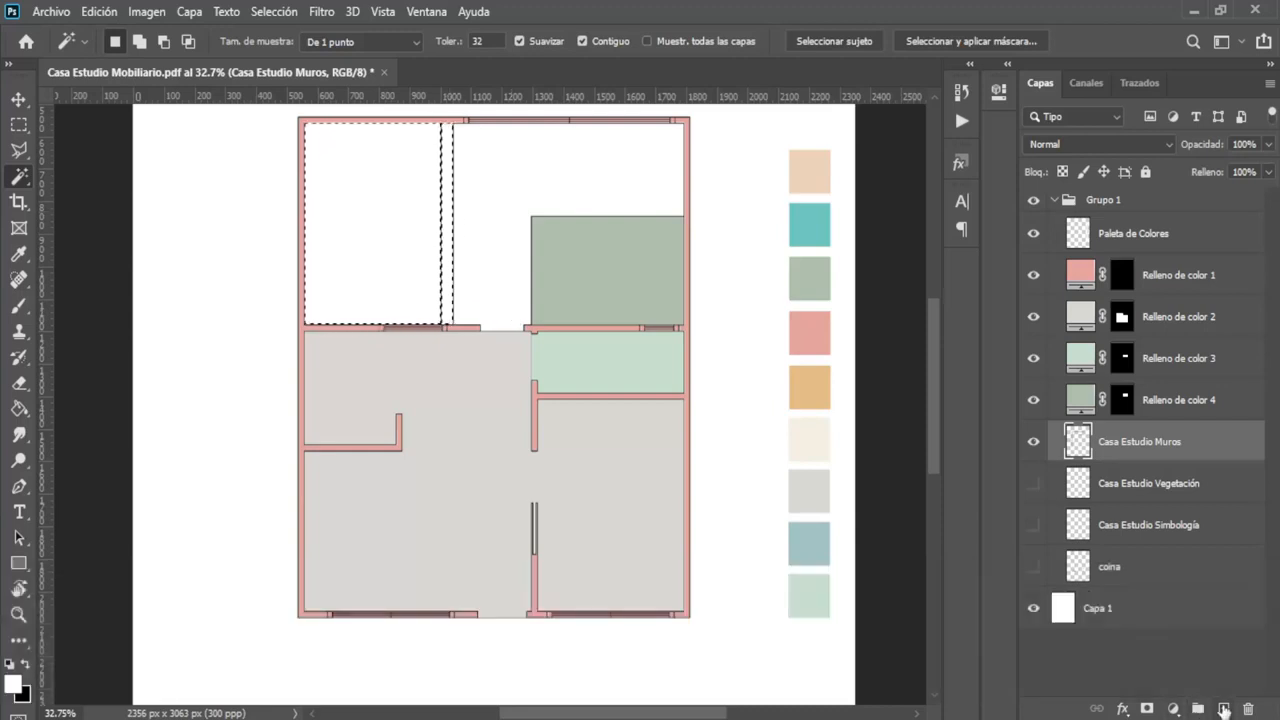
{"action": "left_click", "coordinate": [1173, 709]}
{"action": "left_click", "coordinate": [1142, 360]}
{"action": "left_click_drag", "start_coordinate": [737, 152], "coordinate": [1008, 322]}
{"action": "left_click", "coordinate": [810, 222]}
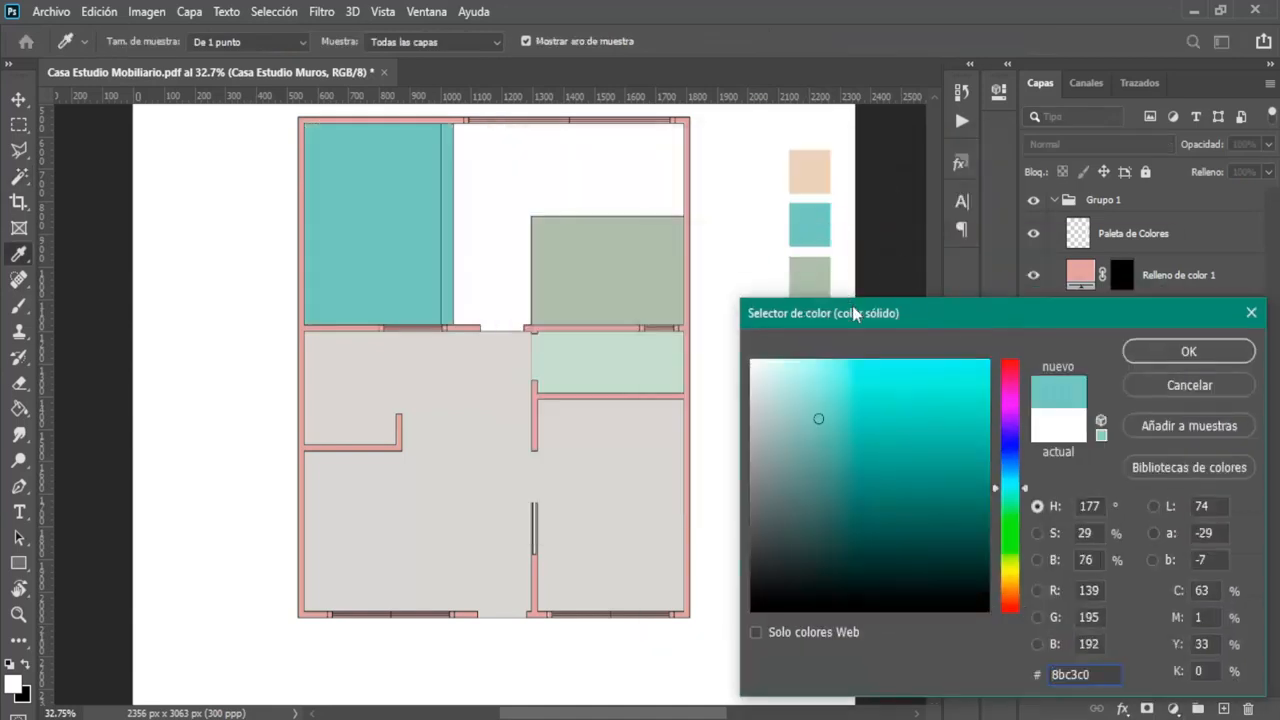
{"action": "left_click_drag", "start_coordinate": [858, 314], "coordinate": [621, 178]}
{"action": "left_click", "coordinate": [922, 230]}
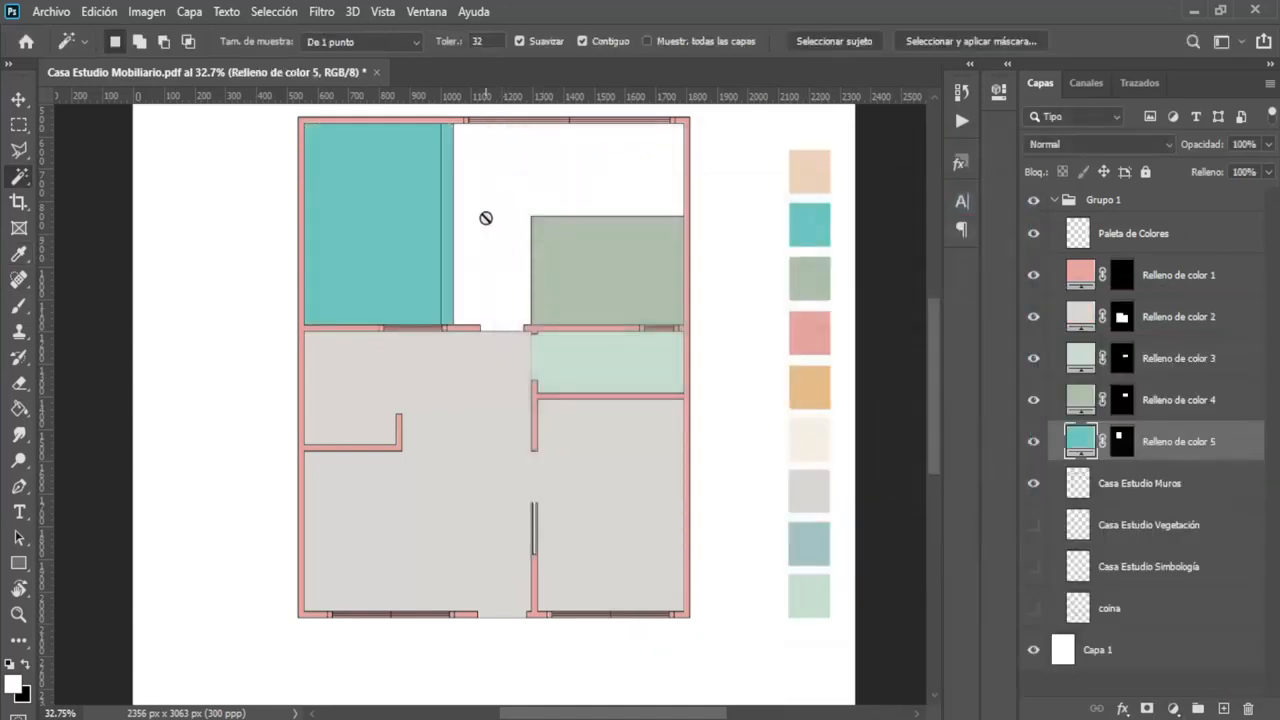
From Casa Estudio Muros, select the L-shaped outdoor area between the pool and the sage green rectangle and add a solid color layer.
{"action": "left_click", "coordinate": [1119, 487]}
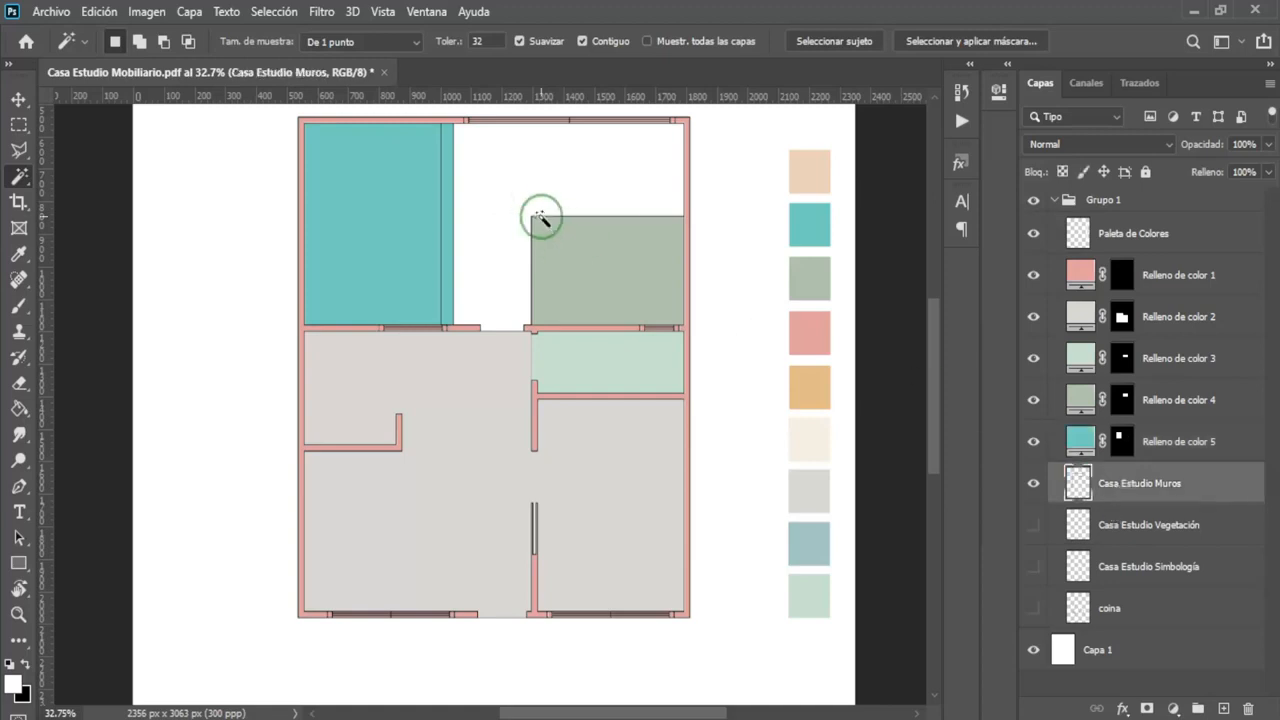
{"action": "left_click", "coordinate": [535, 193]}
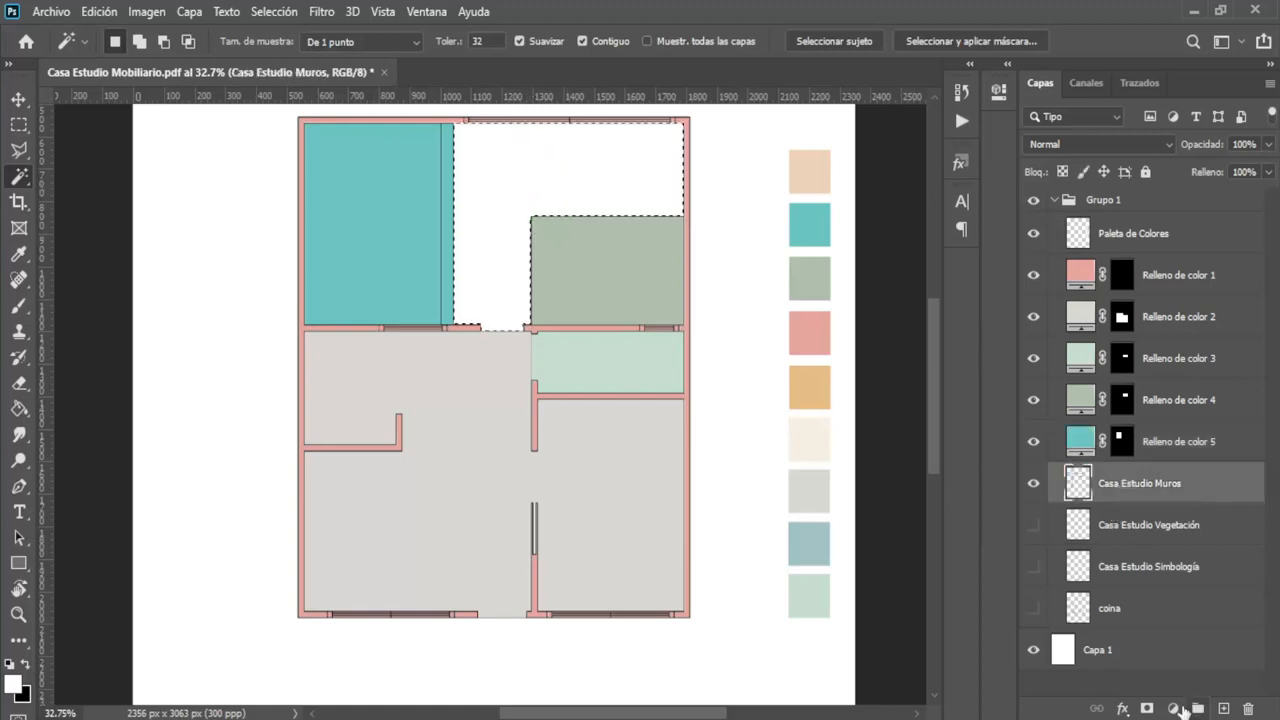
{"action": "left_click", "coordinate": [1173, 708]}
{"action": "left_click", "coordinate": [1168, 362]}
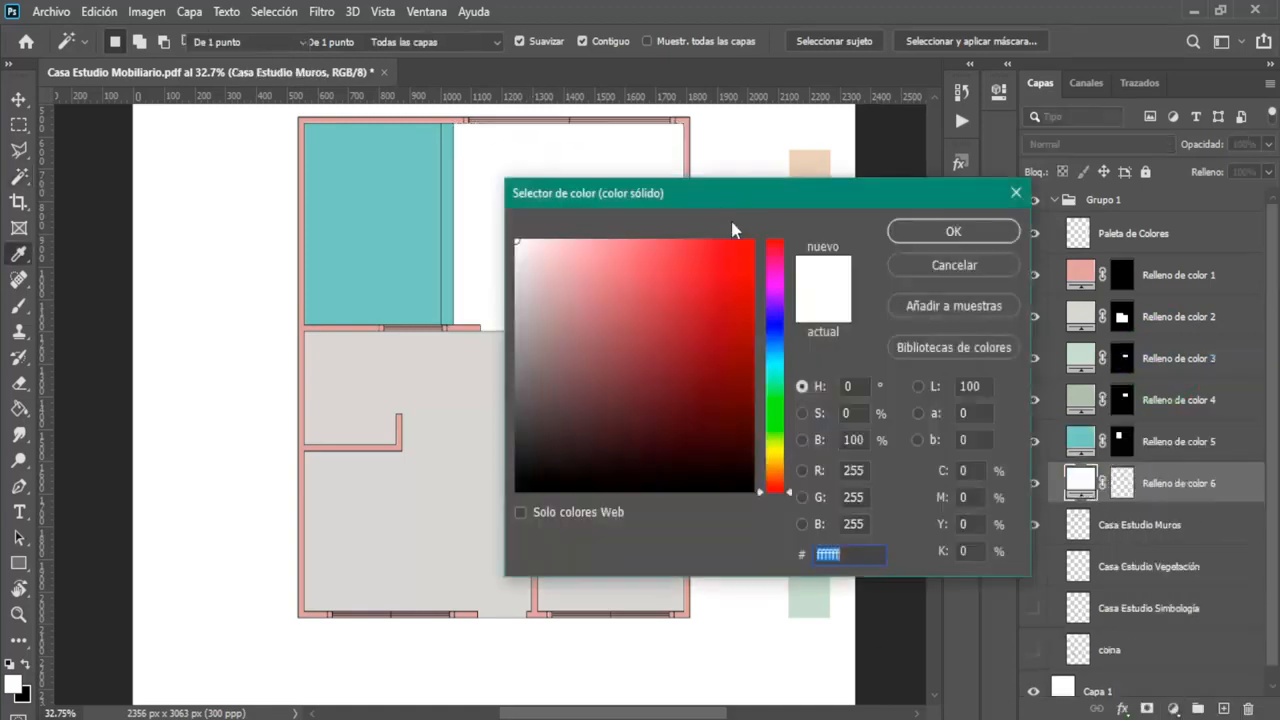
{"action": "left_click_drag", "start_coordinate": [650, 195], "coordinate": [1165, 193]}
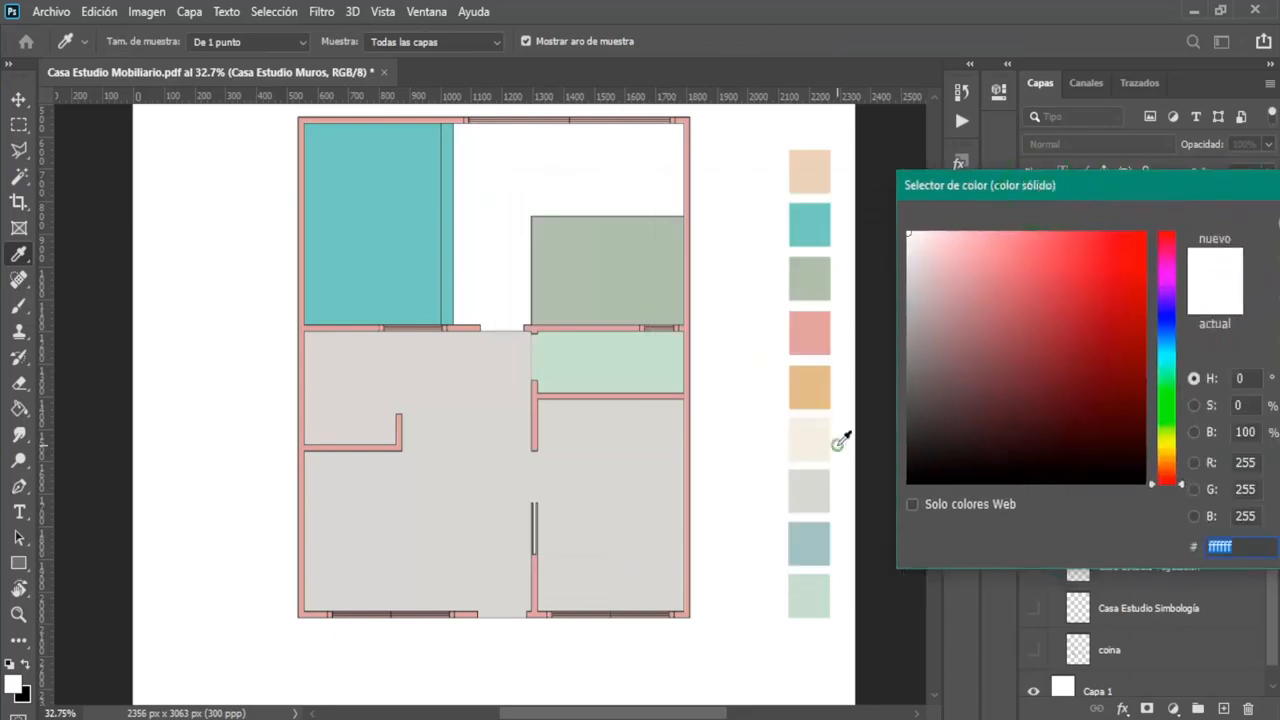
Try the palette's orange, cream, light gray, blue and pale green as the fill for the L-shaped outdoor area.
{"action": "left_click", "coordinate": [820, 390]}
{"action": "left_click", "coordinate": [820, 430]}
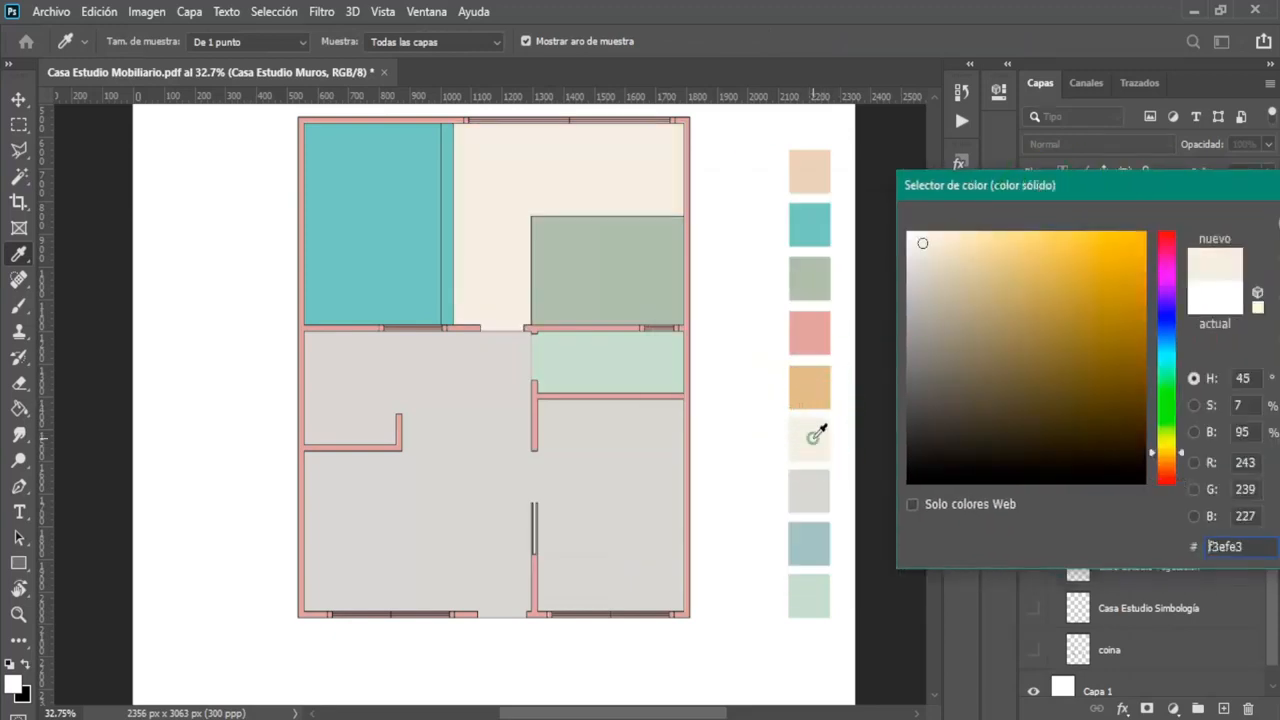
{"action": "left_click", "coordinate": [811, 442]}
{"action": "left_click", "coordinate": [816, 483]}
{"action": "left_click", "coordinate": [821, 545]}
{"action": "left_click", "coordinate": [816, 598]}
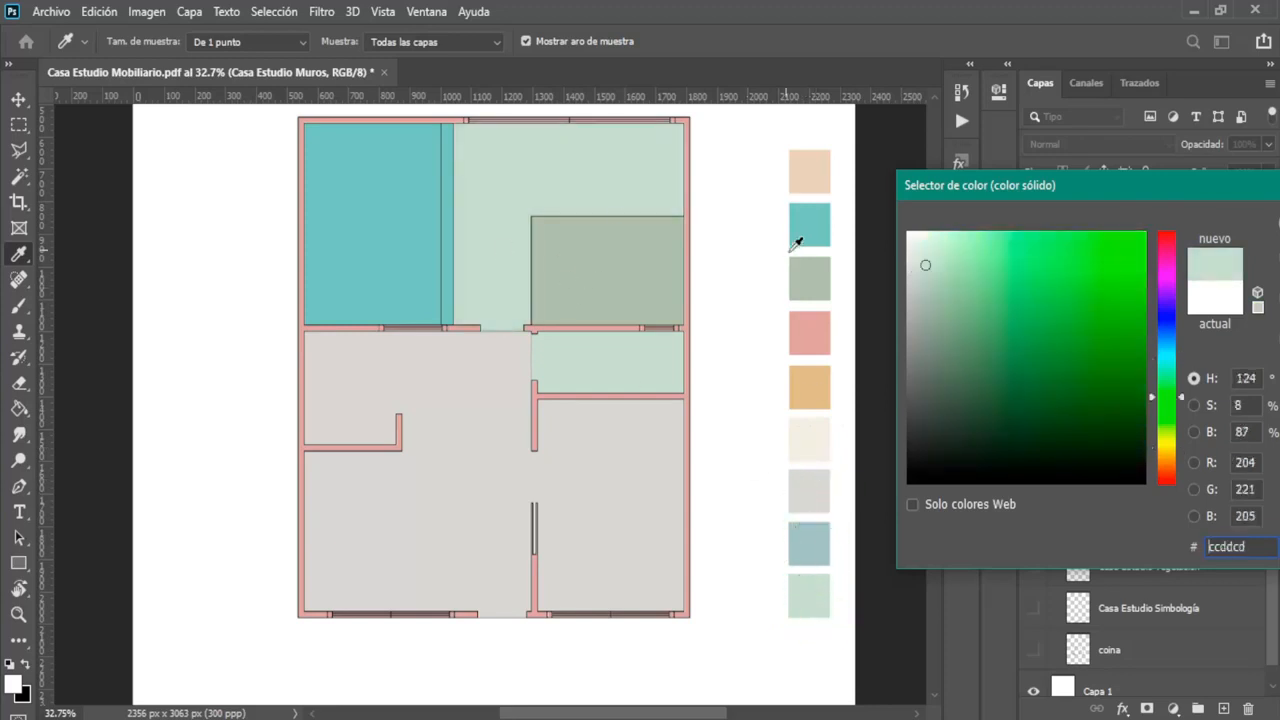
Sample the palette's sage green for the L-shaped area and adjust it to a more saturated green, 9fbf8e.
{"action": "left_click", "coordinate": [827, 272]}
{"action": "mouse_move", "coordinate": [1083, 298]}
{"action": "left_mouse_down"}
{"action": "mouse_move", "coordinate": [1063, 286]}
{"action": "mouse_move", "coordinate": [937, 317]}
{"action": "mouse_move", "coordinate": [923, 306]}
{"action": "mouse_move", "coordinate": [968, 294]}
{"action": "left_mouse_up"}
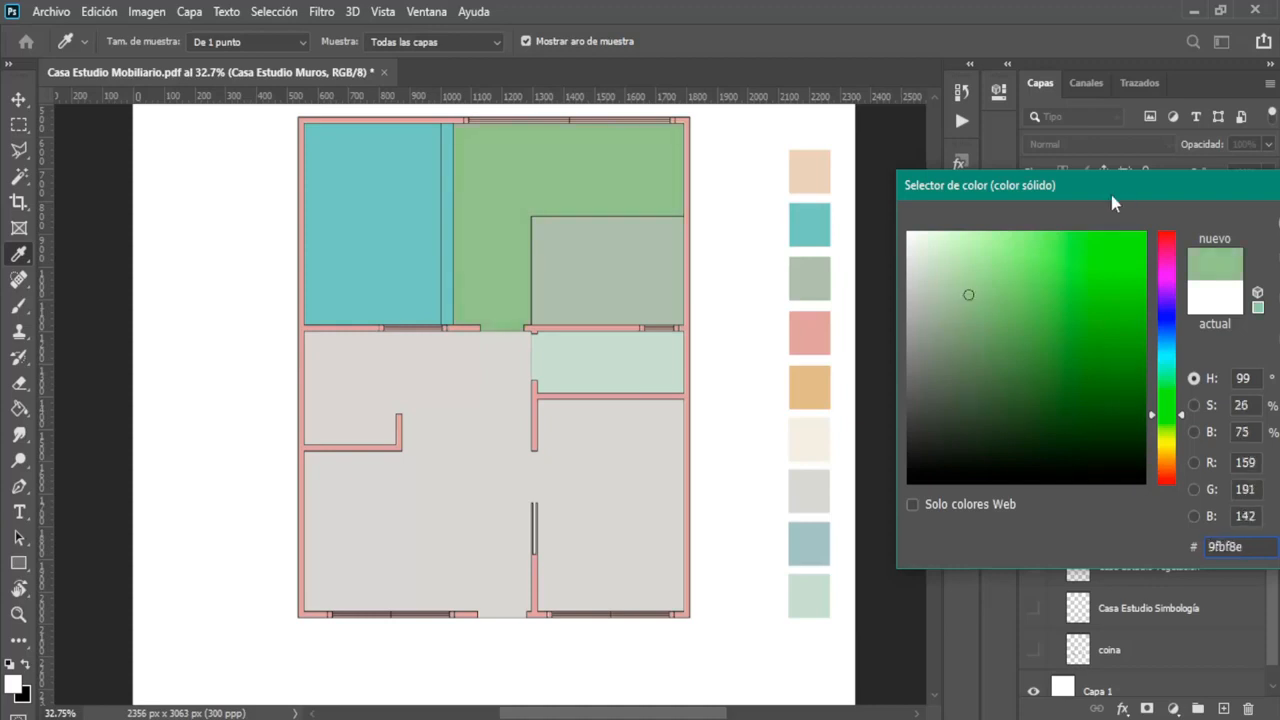
{"action": "left_click_drag", "start_coordinate": [1112, 202], "coordinate": [772, 195]}
{"action": "left_click", "coordinate": [1005, 216]}
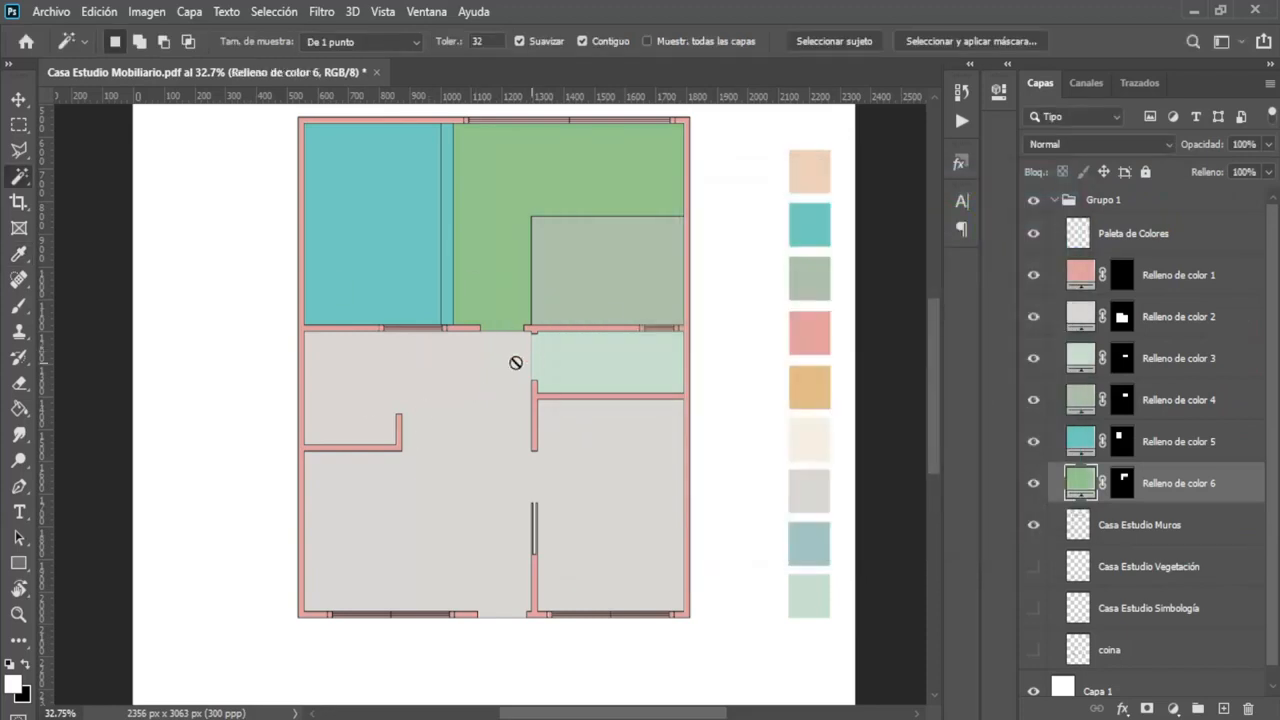
Toggle the Casa Estudio Muros layer's visibility to check the wall lines, and move it above all the color fill layers.
{"action": "scroll", "coordinate": [545, 445], "scroll_direction": "up", "scroll_amount": 1}
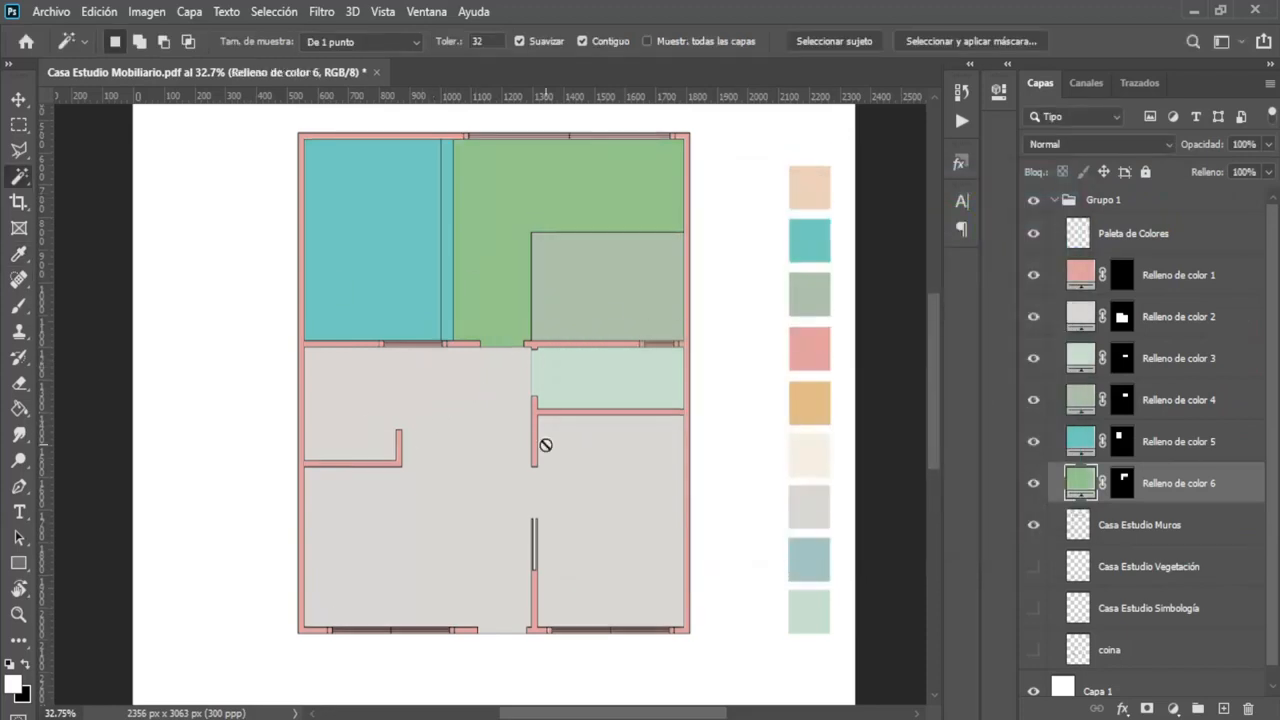
{"action": "scroll", "coordinate": [545, 445], "scroll_direction": "down", "scroll_amount": 2}
{"action": "scroll", "coordinate": [545, 445], "scroll_direction": "up", "scroll_amount": 2}
{"action": "left_click", "coordinate": [1155, 537]}
{"action": "left_click", "coordinate": [1033, 525]}
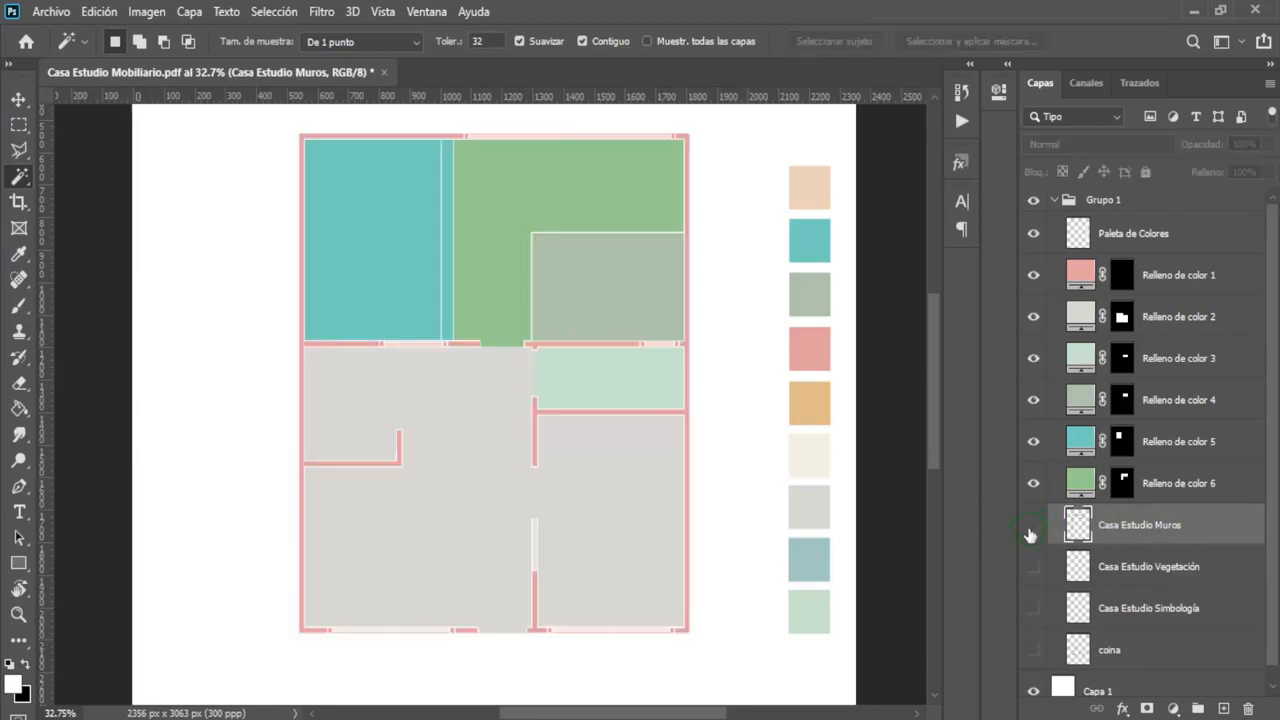
{"action": "left_click", "coordinate": [1033, 525]}
{"action": "left_click", "coordinate": [1033, 525]}
{"action": "left_click", "coordinate": [1033, 525]}
{"action": "left_click_drag", "start_coordinate": [1177, 530], "coordinate": [1163, 250]}
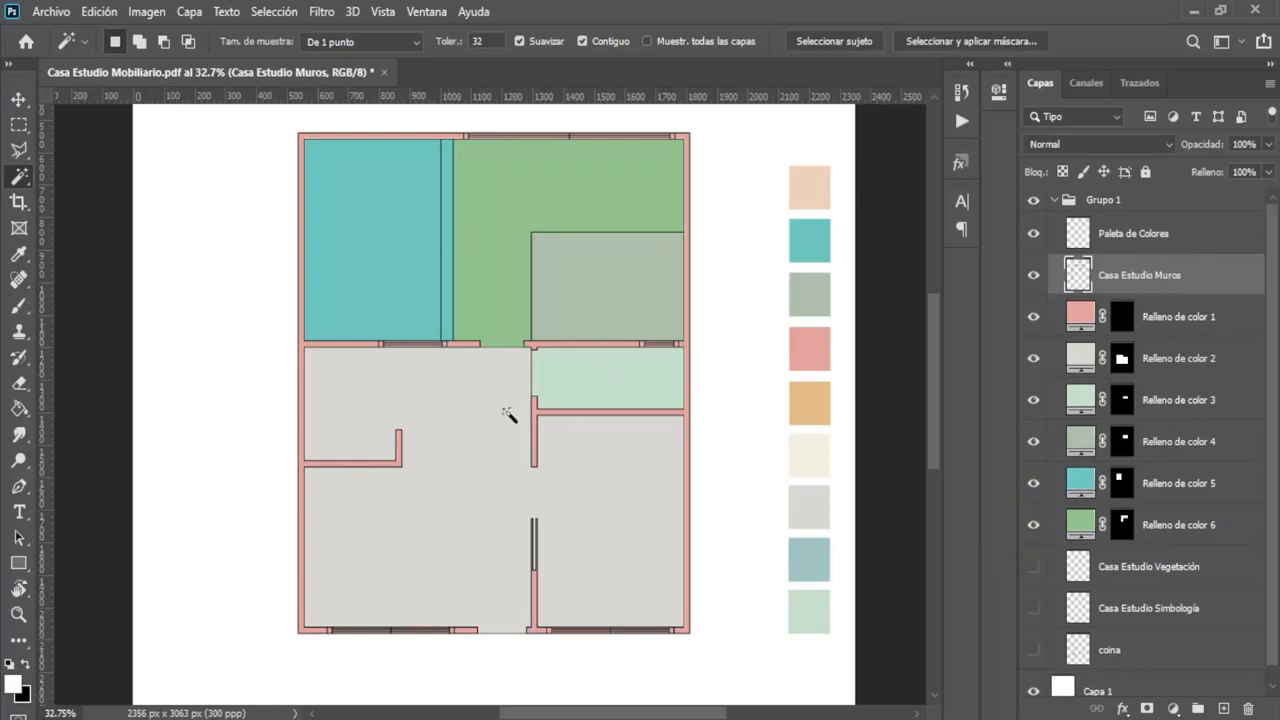
Examine the wall lines and color fills across the whole floor plan up close and at full extent.
{"action": "scroll", "coordinate": [417, 467], "scroll_direction": "up", "scroll_amount": 2}
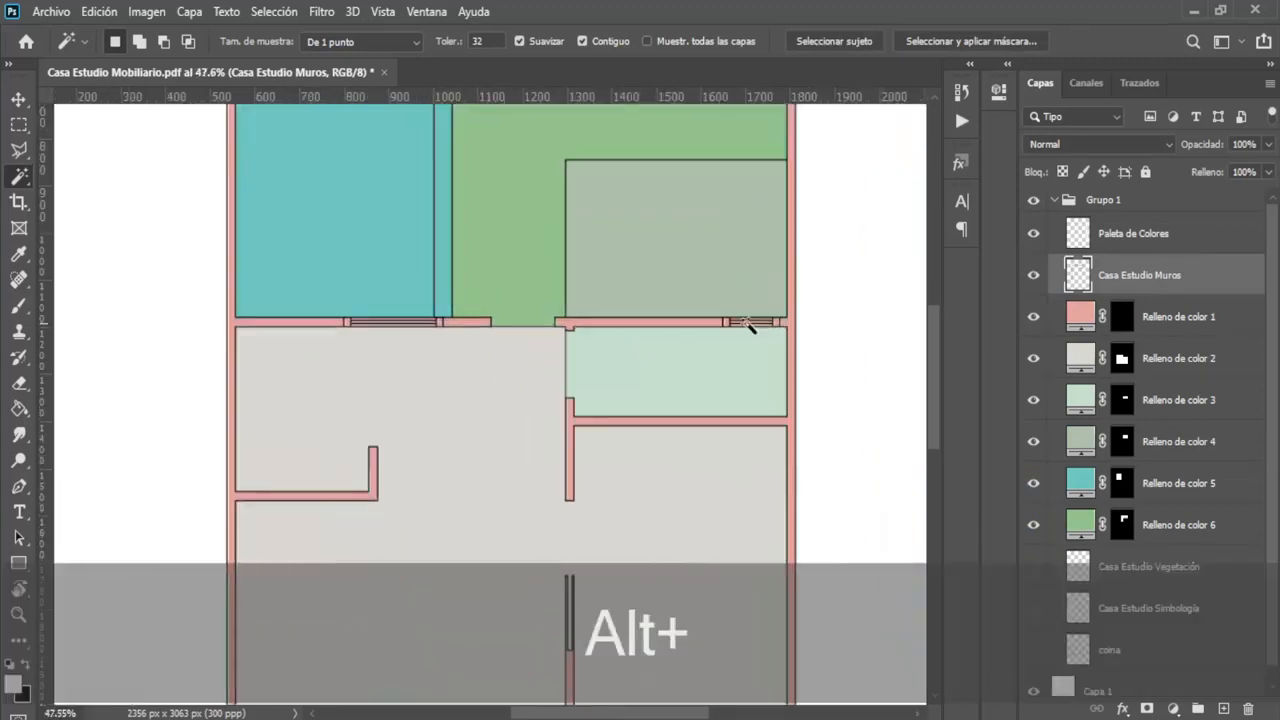
{"action": "scroll", "coordinate": [630, 354], "scroll_direction": "down", "scroll_amount": 3}
{"action": "scroll", "coordinate": [606, 466], "scroll_direction": "down", "scroll_amount": 1}
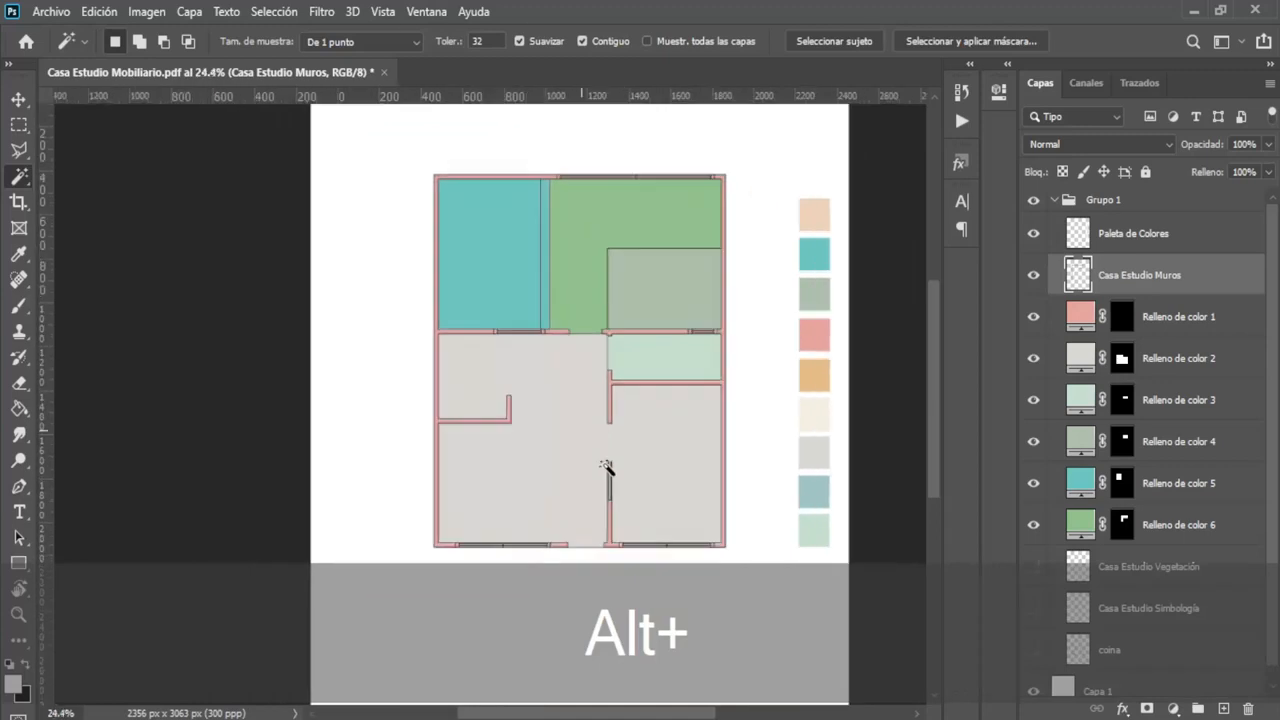
{"action": "scroll", "coordinate": [609, 467], "scroll_direction": "up", "scroll_amount": 2}
{"action": "scroll", "coordinate": [620, 460], "scroll_direction": "down", "scroll_amount": 2}
{"action": "scroll", "coordinate": [590, 480], "scroll_direction": "up", "scroll_amount": 5}
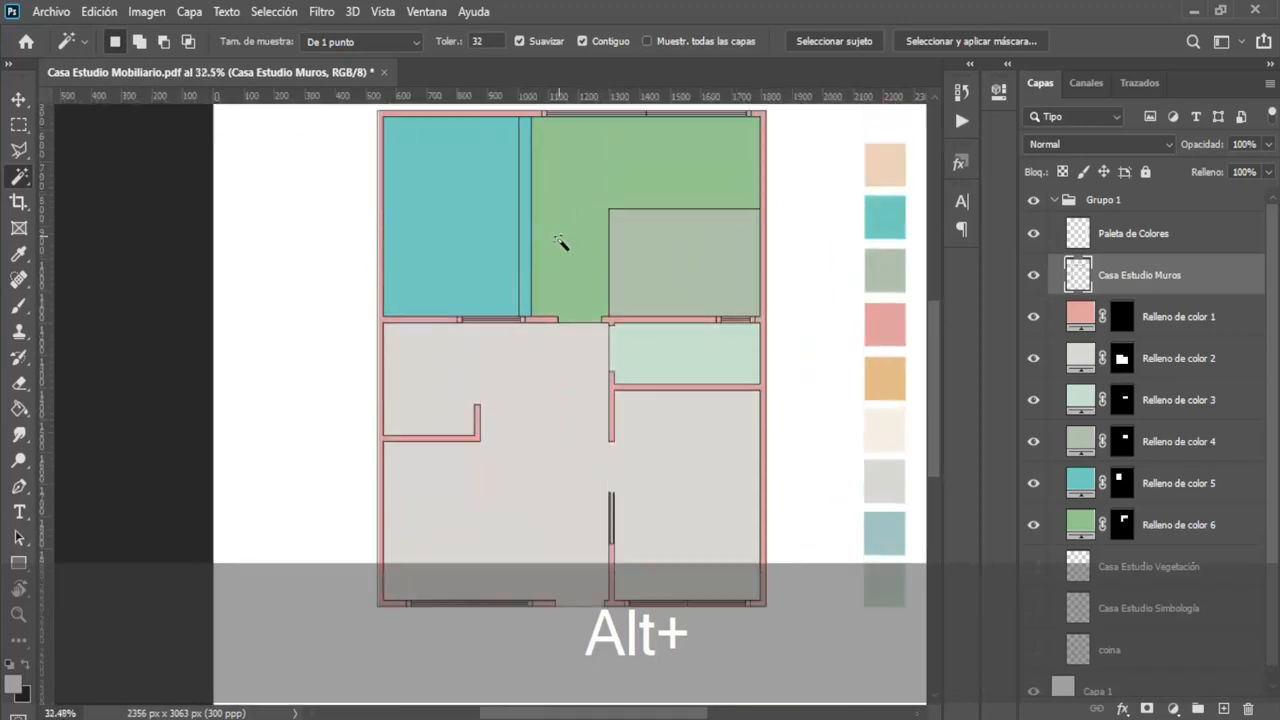
{"action": "scroll", "coordinate": [552, 332], "scroll_direction": "down", "scroll_amount": 3}
{"action": "scroll", "coordinate": [586, 340], "scroll_direction": "down", "scroll_amount": 3}
{"action": "scroll", "coordinate": [651, 246], "scroll_direction": "up", "scroll_amount": 2}
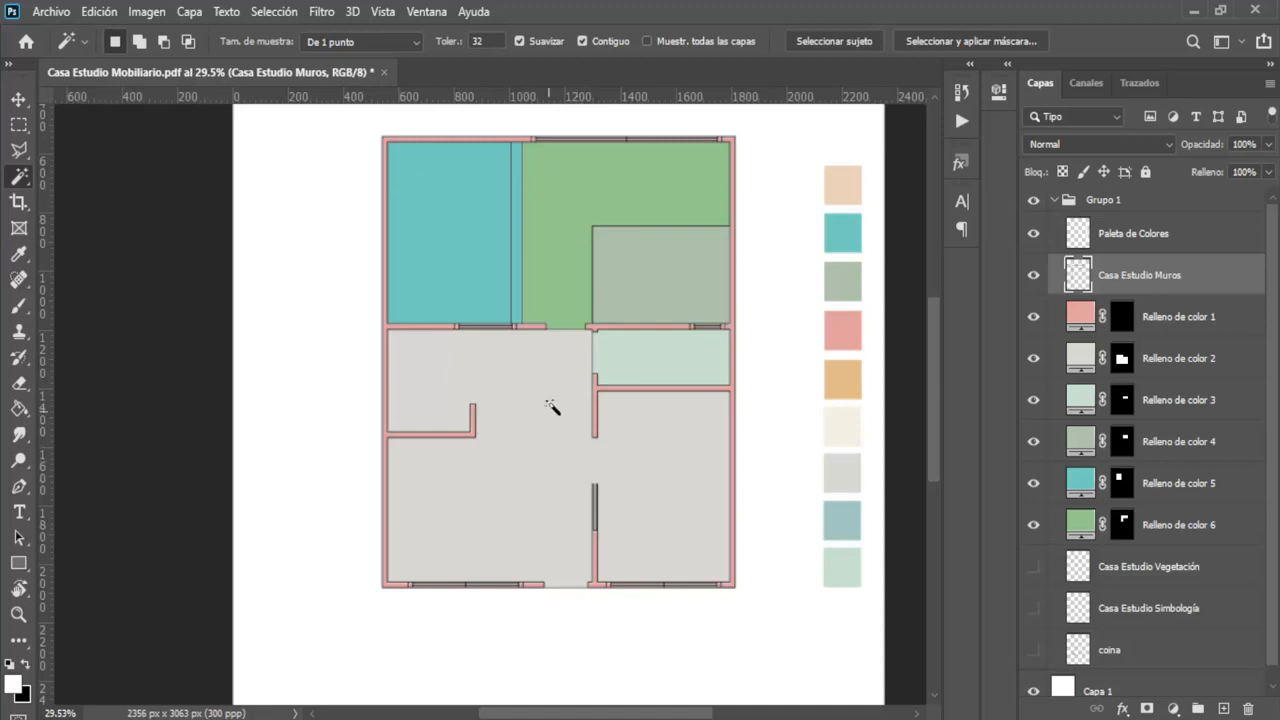
Make the Capa 1 background layer the active layer.
{"action": "scroll", "coordinate": [1108, 498], "scroll_direction": "down", "scroll_amount": 1}
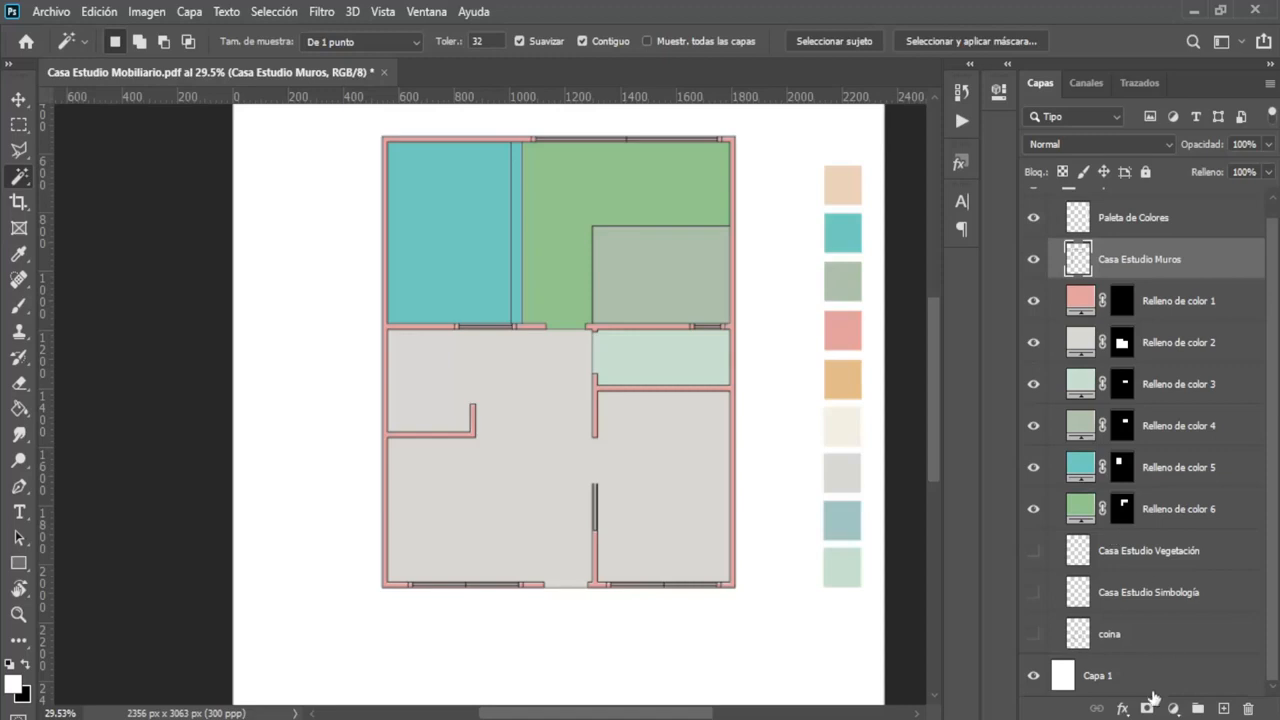
{"action": "left_click", "coordinate": [1118, 677]}
{"action": "scroll", "coordinate": [588, 518], "scroll_direction": "down", "scroll_amount": 1, "text": "alt"}
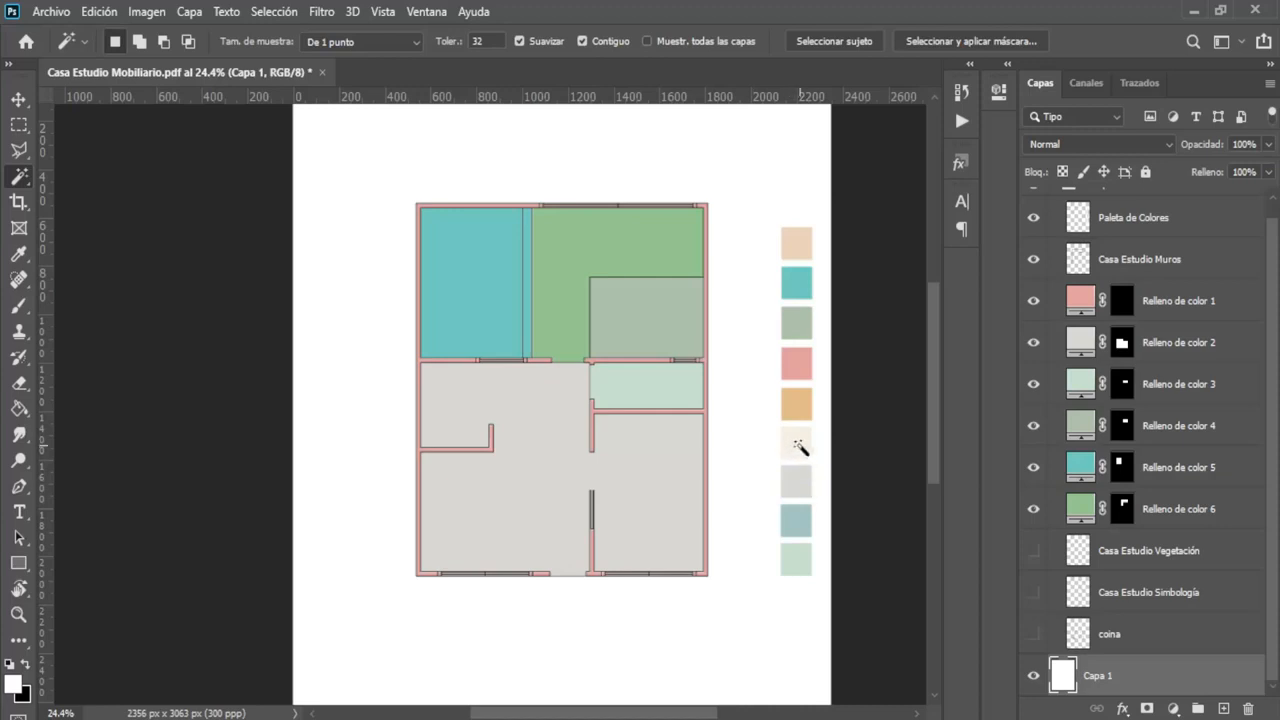
{"action": "double_click", "coordinate": [1062, 678]}
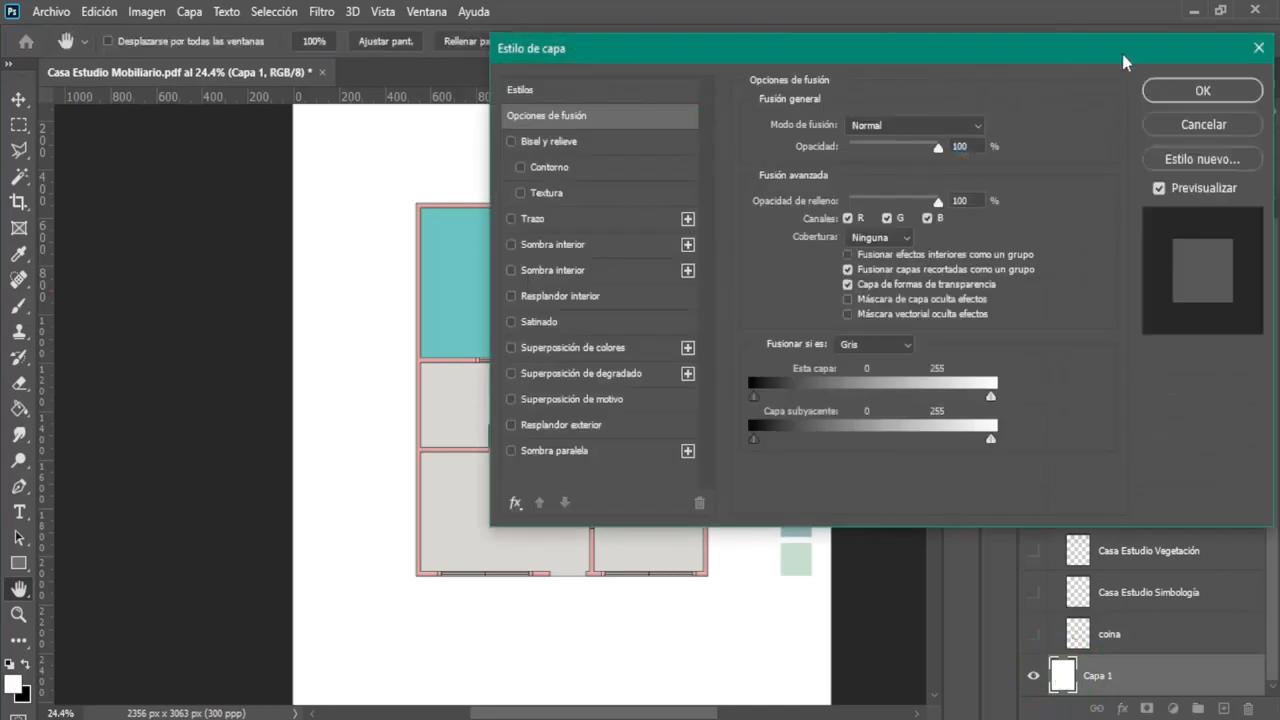
{"action": "left_click", "coordinate": [1199, 125]}
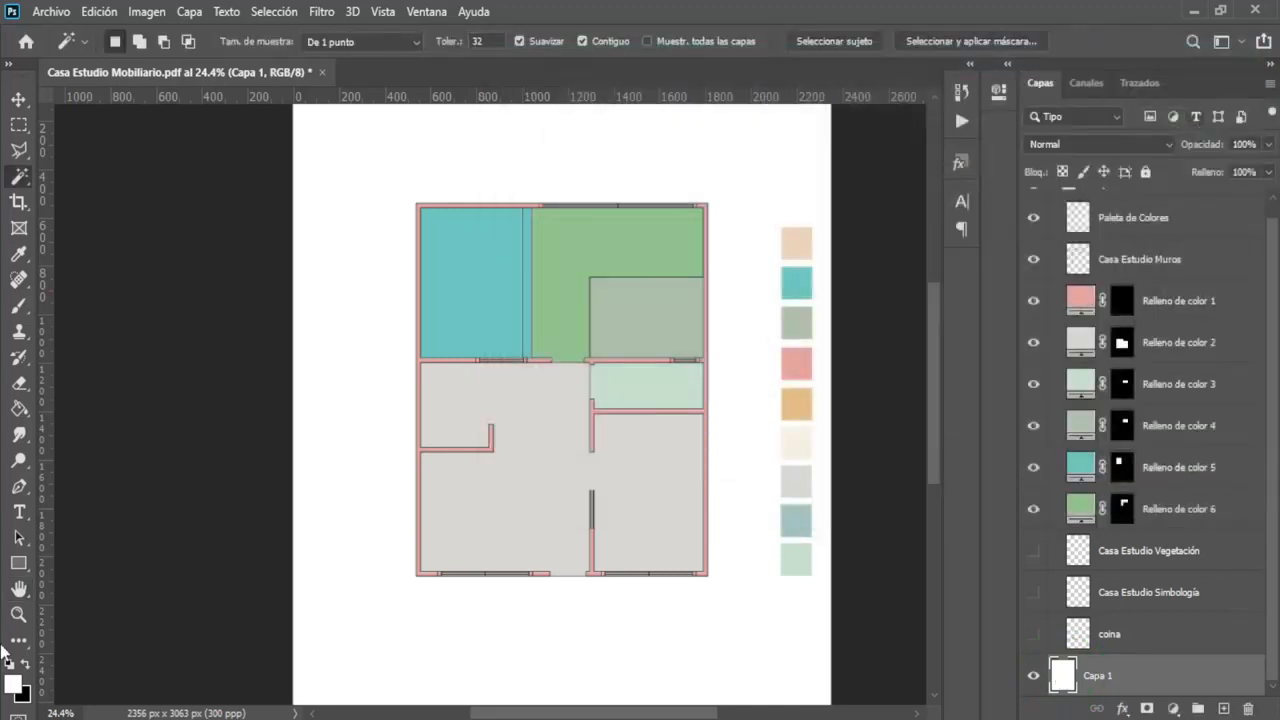
Set the foreground color to the palette's cream, f3efe3, and fill the Capa 1 background with the Paint Bucket.
{"action": "left_click", "coordinate": [13, 685]}
{"action": "left_click_drag", "start_coordinate": [780, 182], "coordinate": [1078, 166]}
{"action": "left_click", "coordinate": [795, 443]}
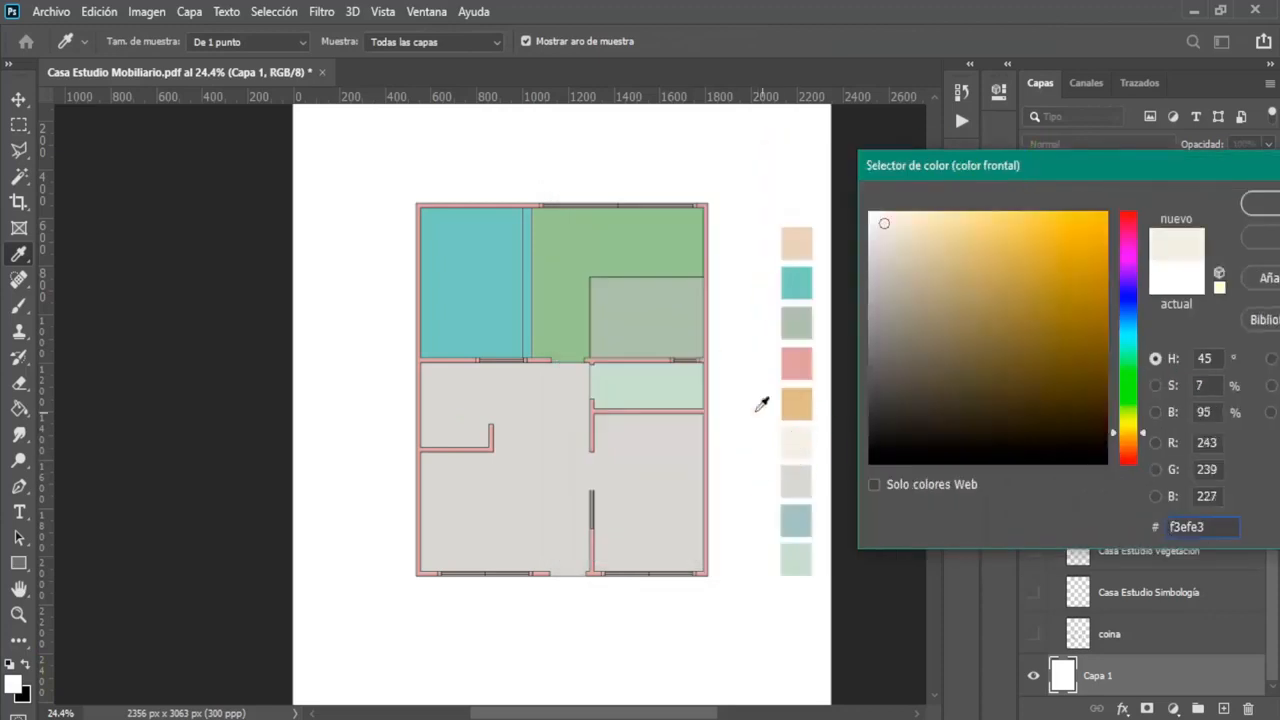
{"action": "left_click", "coordinate": [1248, 200]}
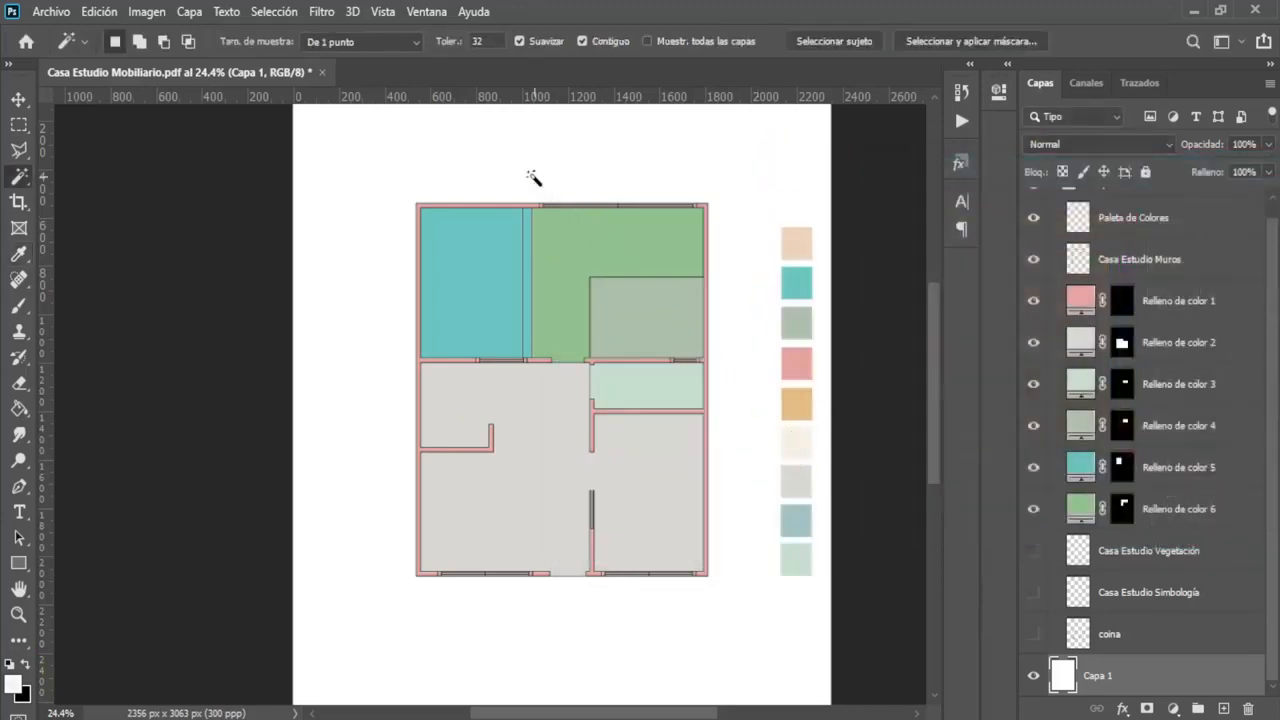
{"action": "left_click", "coordinate": [19, 408]}
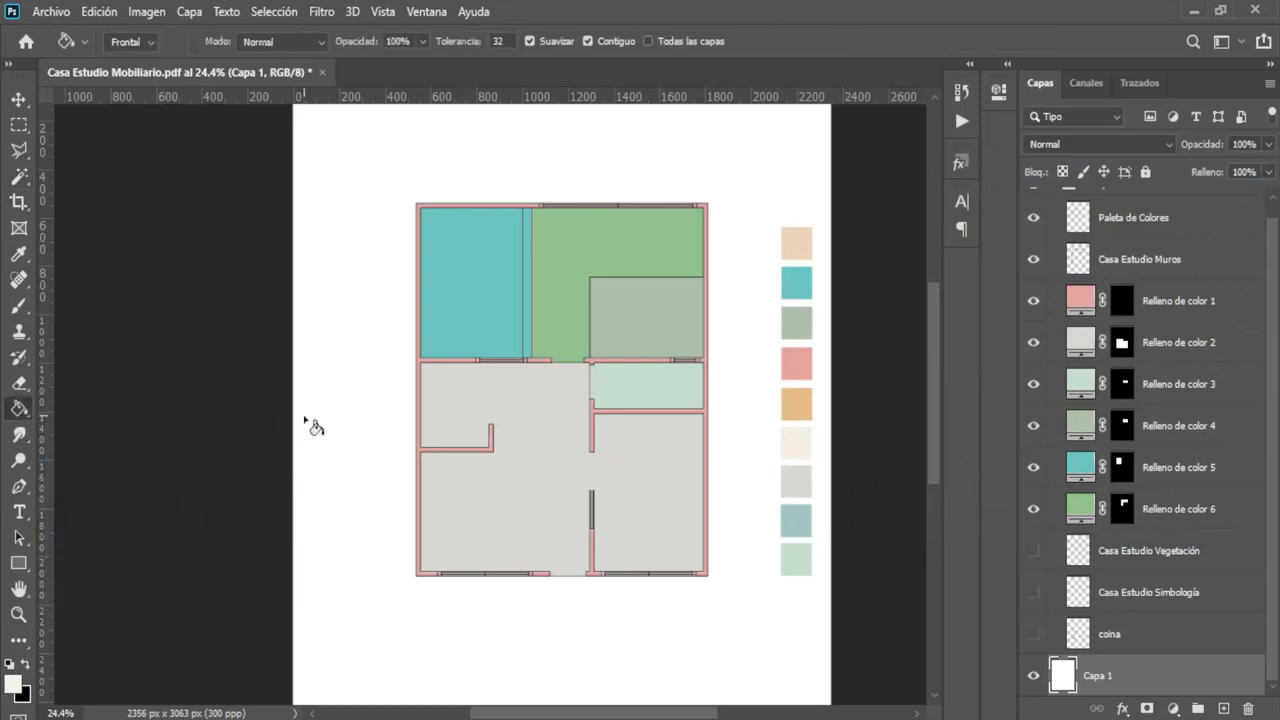
{"action": "left_click", "coordinate": [352, 392]}
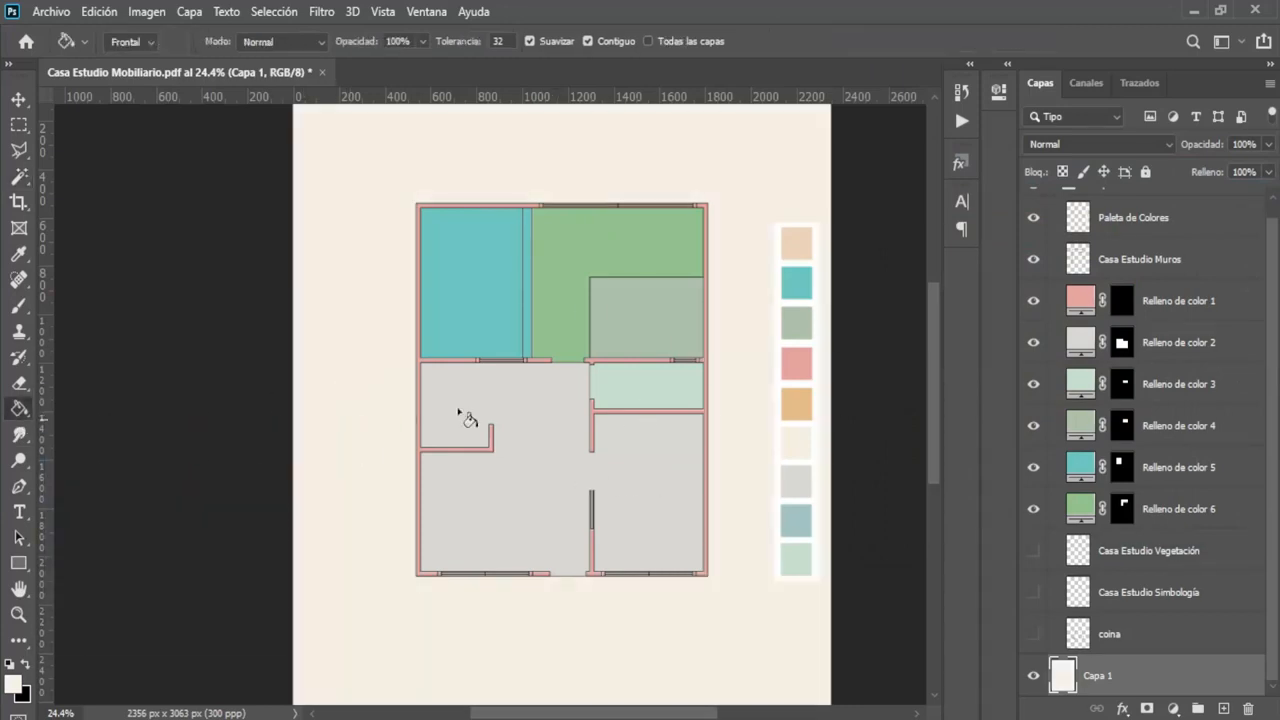
Show the Casa Estudio Vegetación, Casa Estudio Simbología and coina layers to check them over the cream background, and hide them again.
{"action": "left_click", "coordinate": [19, 99]}
{"action": "scroll", "coordinate": [613, 467], "scroll_direction": "down", "scroll_amount": 1}
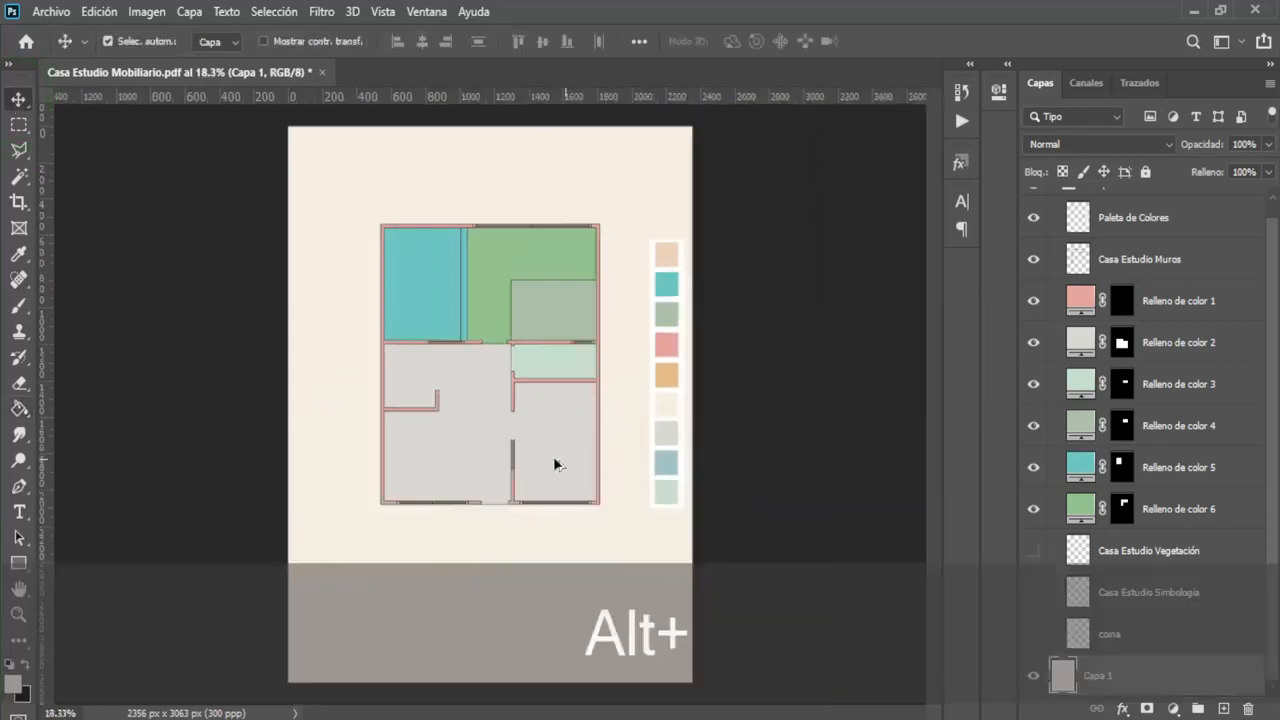
{"action": "scroll", "coordinate": [431, 440], "scroll_direction": "up", "scroll_amount": 1}
{"action": "scroll", "coordinate": [427, 428], "scroll_direction": "up", "scroll_amount": 1}
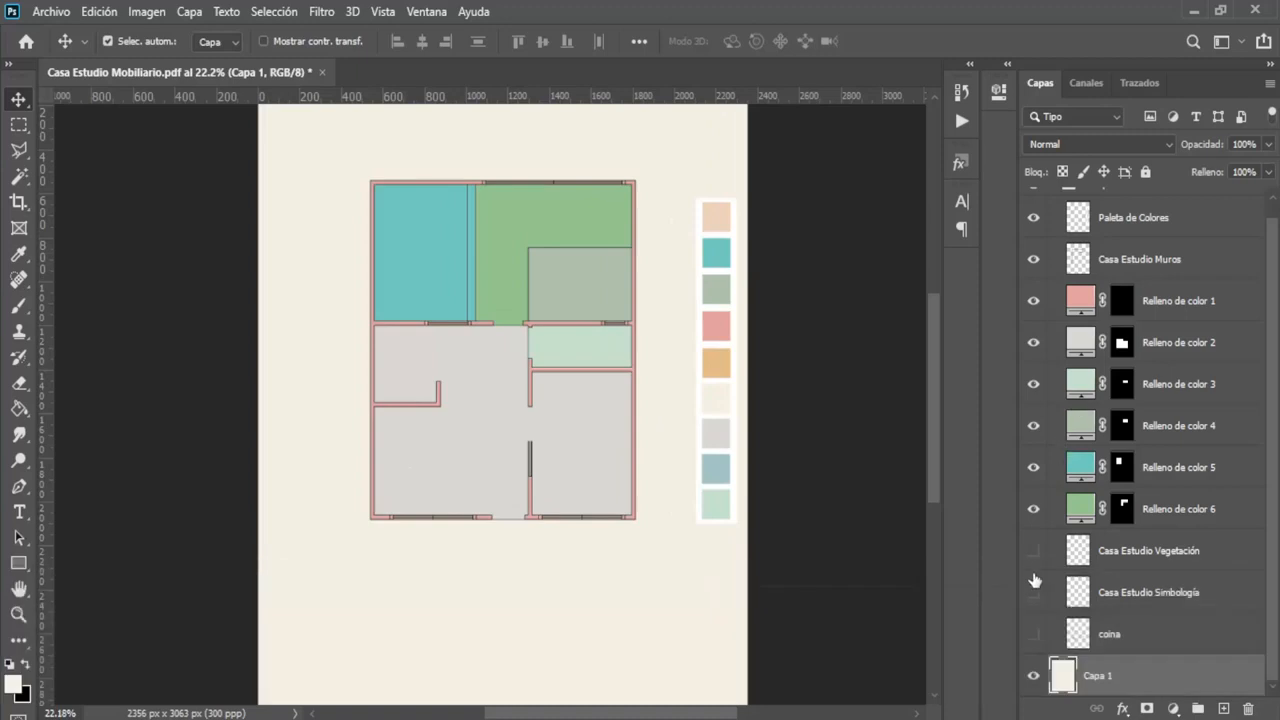
{"action": "left_click_drag", "start_coordinate": [1032, 553], "coordinate": [1038, 645]}
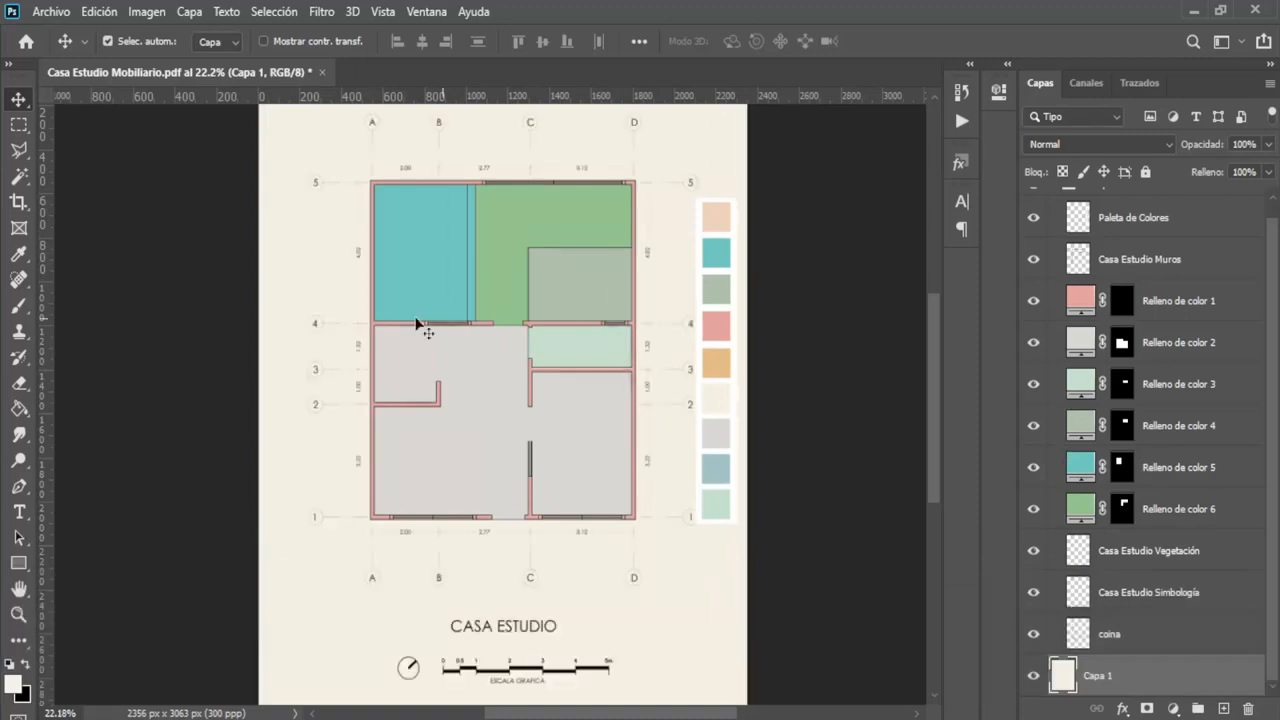
{"action": "left_click_drag", "start_coordinate": [1034, 551], "coordinate": [1040, 645]}
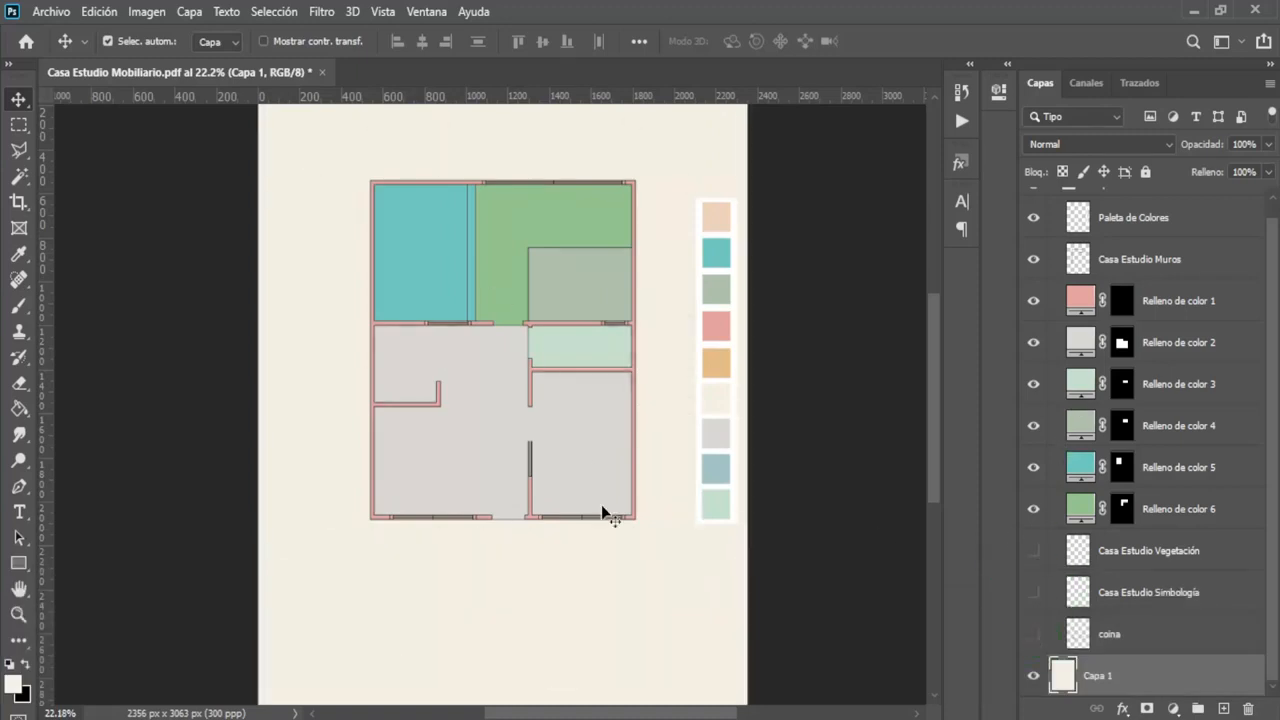